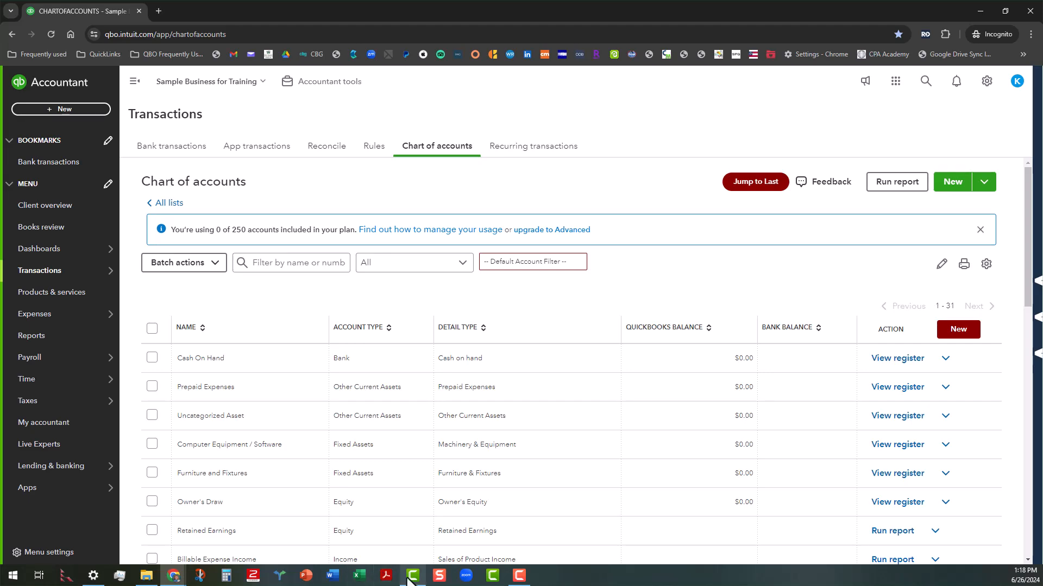
- Start a new account in the chart of accounts and name it Microsoft Surface Pro 9 15'
{"action": "left_click", "coordinate": [958, 329]}
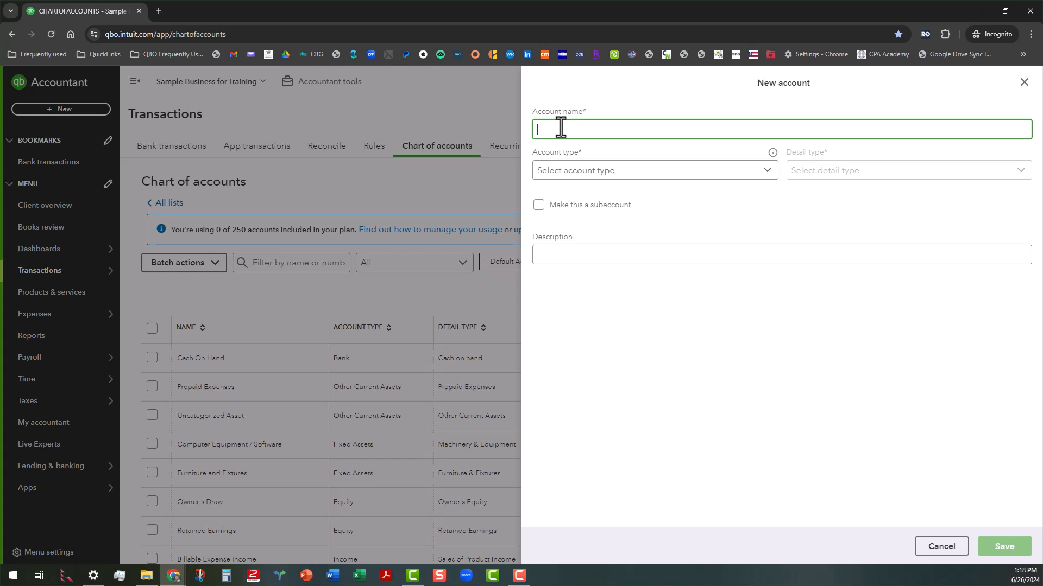
{"action": "type", "text": "Microso"}
{"action": "type", "text": "ft Sur"}
{"action": "type", "text": "face P"}
{"action": "type", "text": "ro "}
{"action": "type", "text": "9"}
{"action": "type", "text": " '15"}
{"action": "key", "text": "BackSpace"}
{"action": "key", "text": "BackSpace"}
{"action": "key", "text": "BackSpace"}
{"action": "type", "text": "15'"}
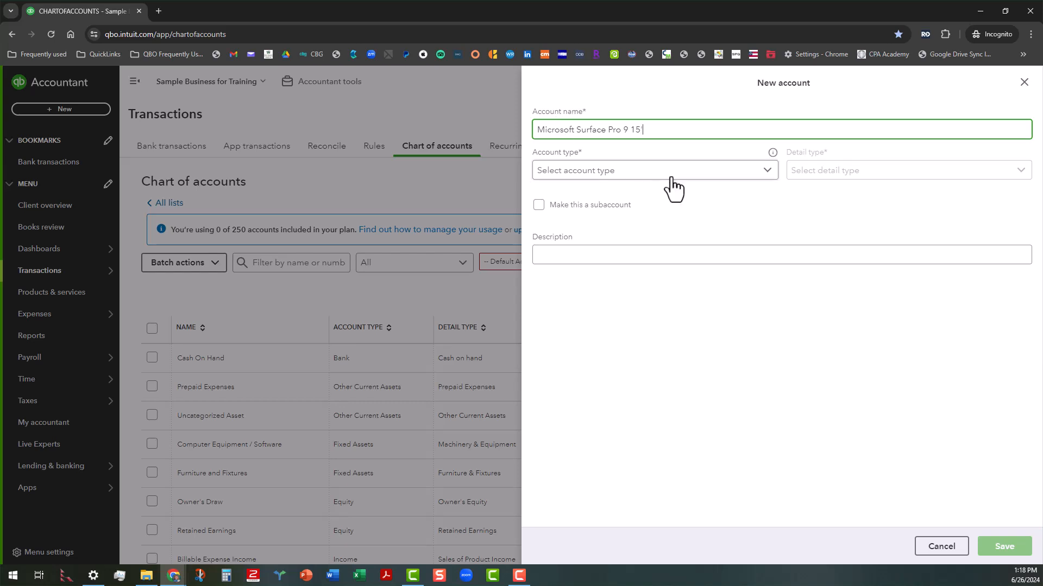
- Set the account type to Fixed Assets, make it a subaccount of Computer Equipment / Software, and save the account
{"action": "left_click", "coordinate": [766, 172]}
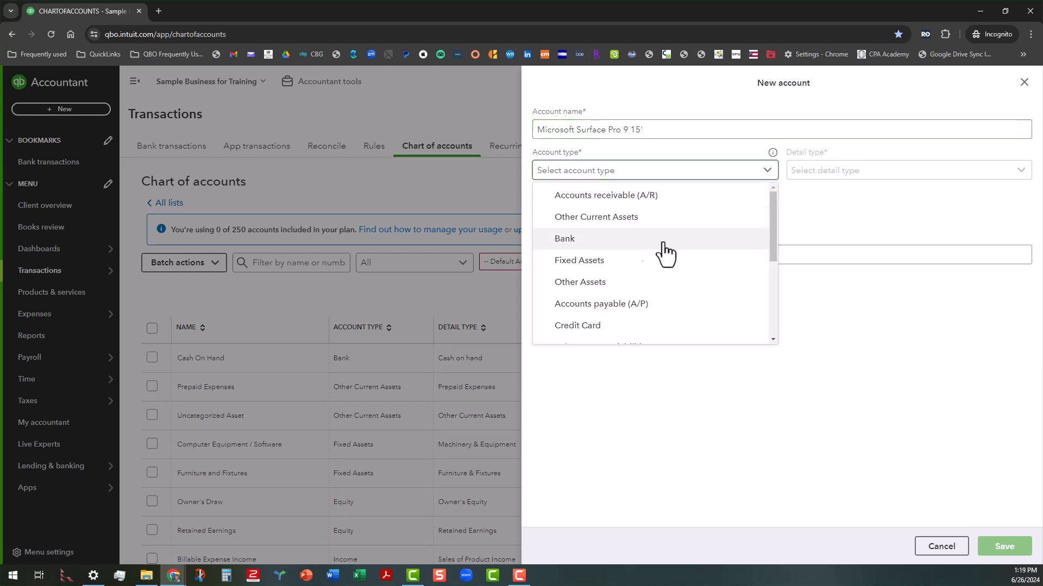
{"action": "left_click", "coordinate": [624, 262]}
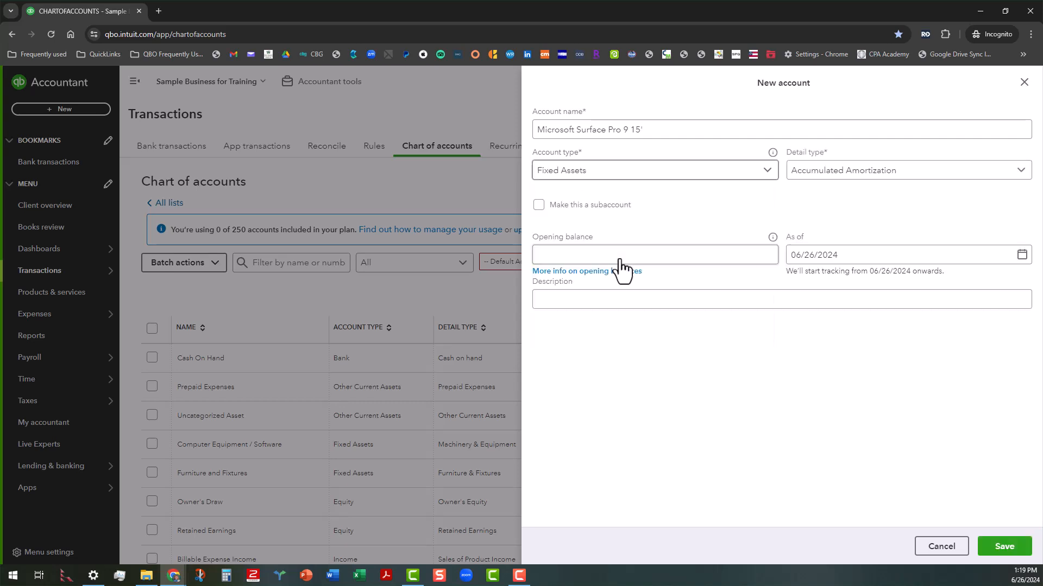
{"action": "left_click", "coordinate": [538, 205]}
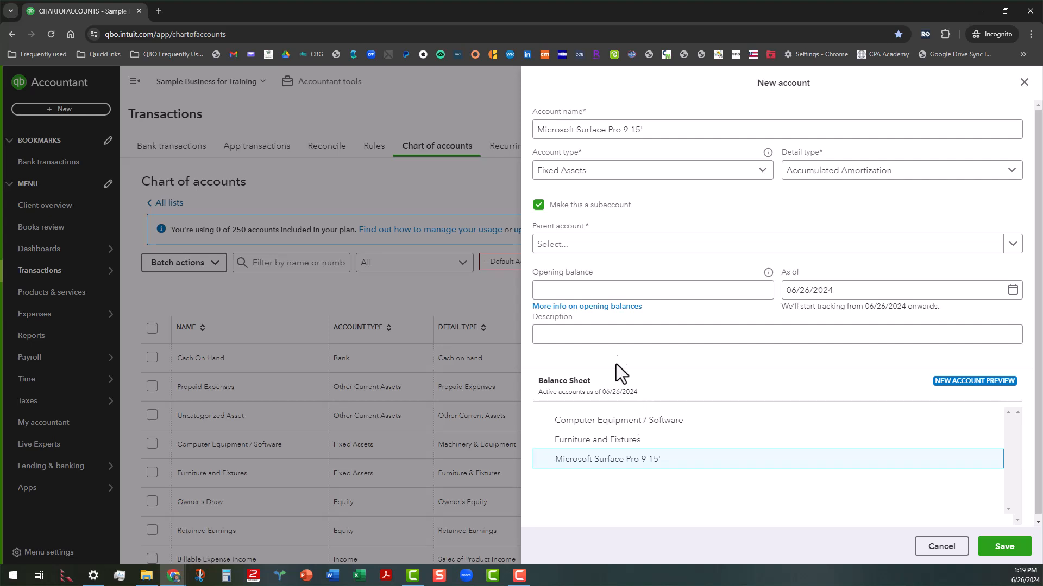
{"action": "left_click", "coordinate": [597, 254]}
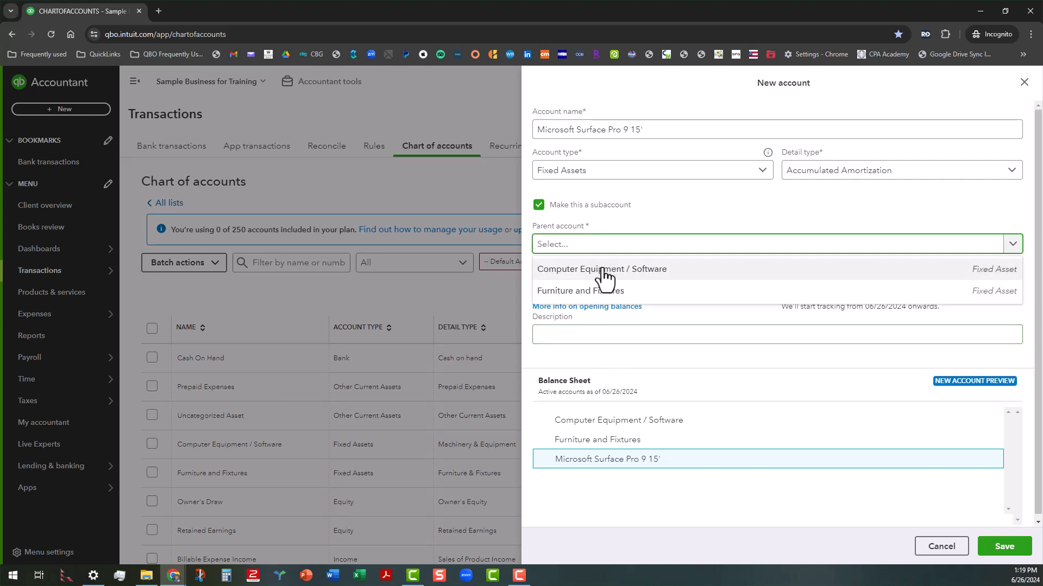
{"action": "left_click", "coordinate": [600, 271]}
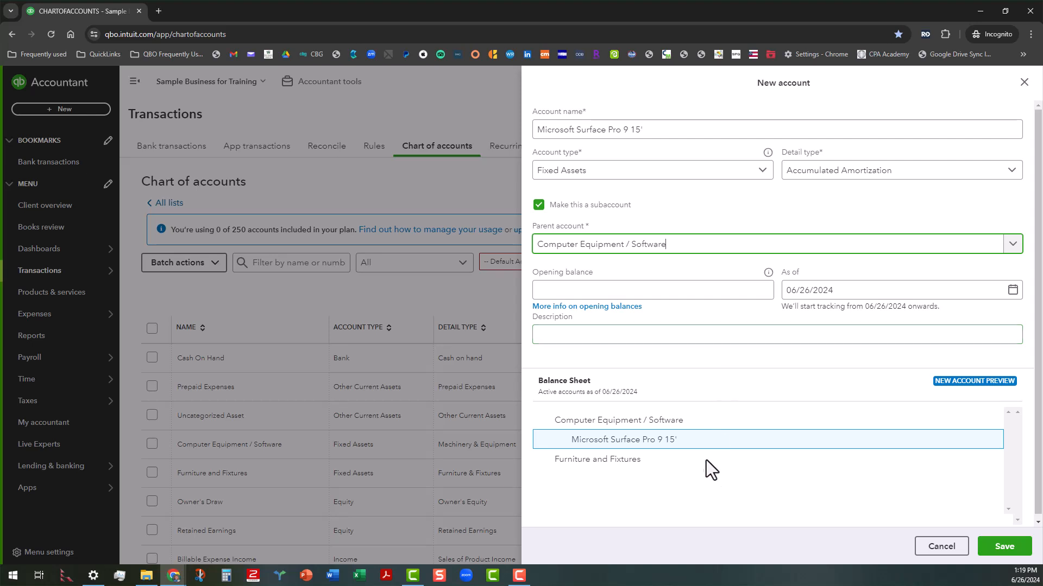
{"action": "left_click", "coordinate": [1006, 550]}
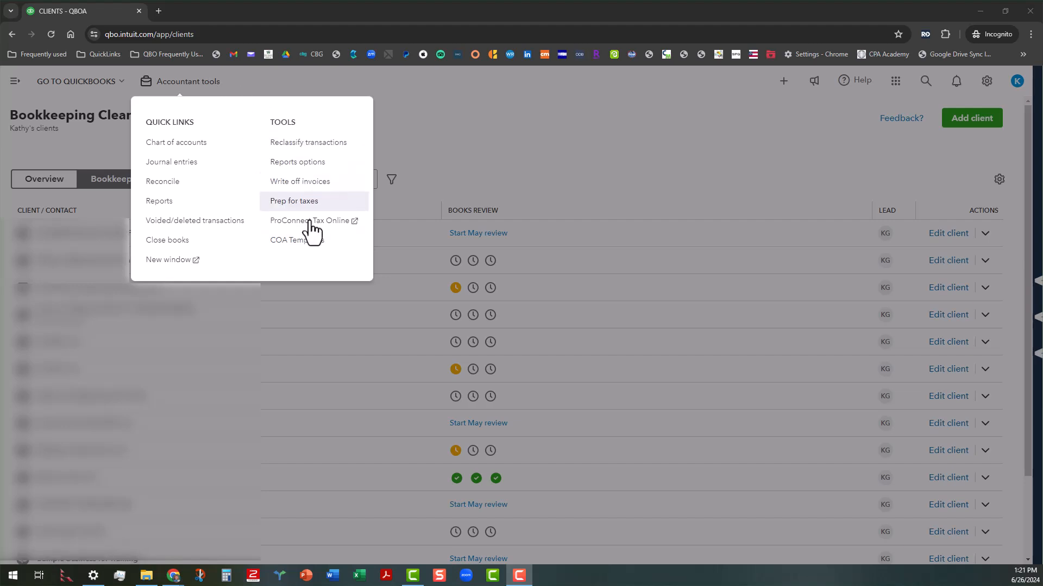
- Create a chart of accounts template from scratch, named "Fixed Asset Sub Accounts to add to a company file"
{"action": "left_click", "coordinate": [313, 252]}
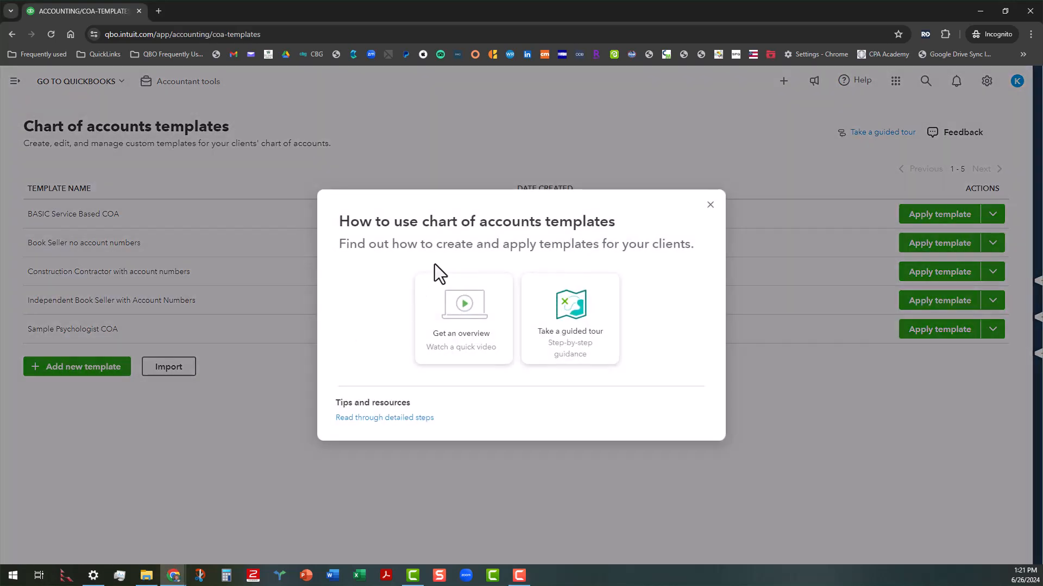
{"action": "left_click", "coordinate": [711, 205]}
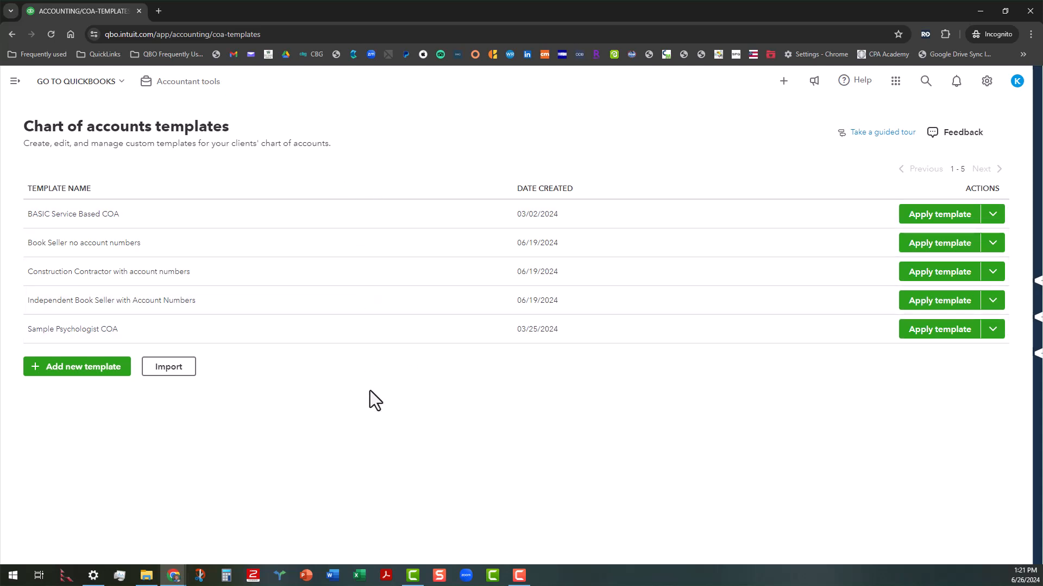
{"action": "left_click", "coordinate": [86, 369]}
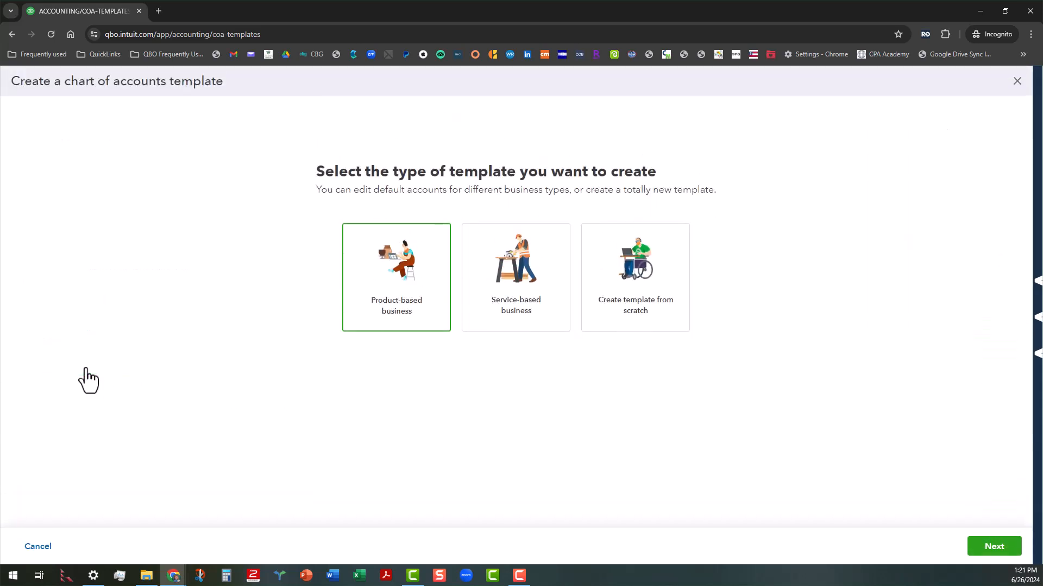
{"action": "left_click", "coordinate": [633, 302]}
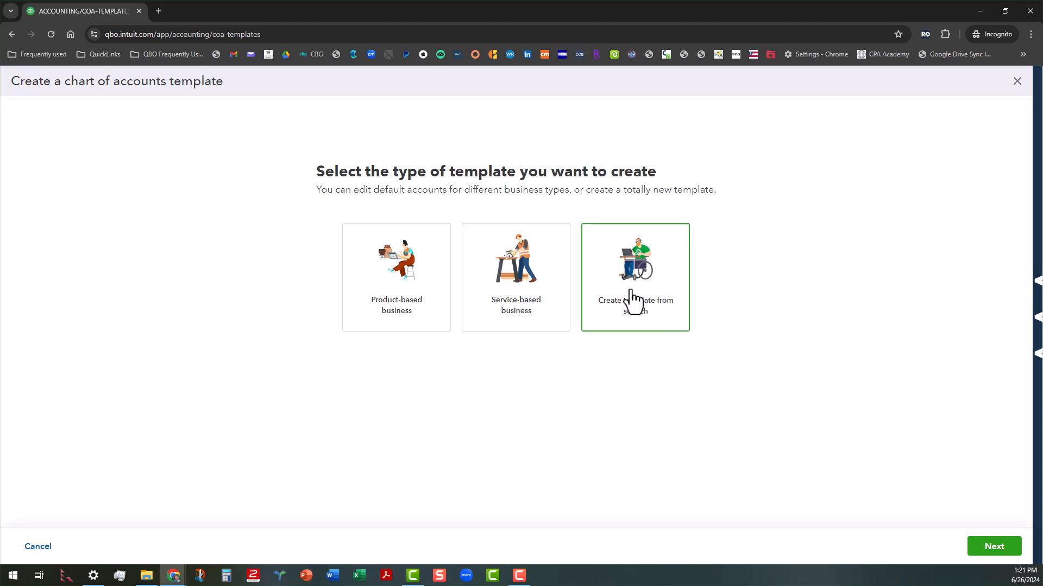
{"action": "left_click", "coordinate": [998, 549]}
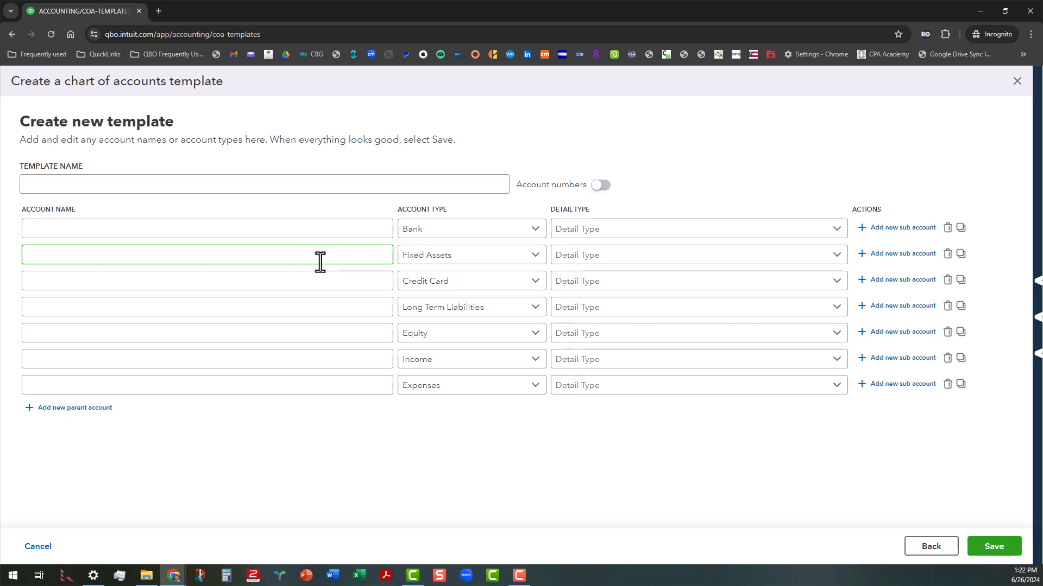
{"action": "left_click", "coordinate": [152, 186]}
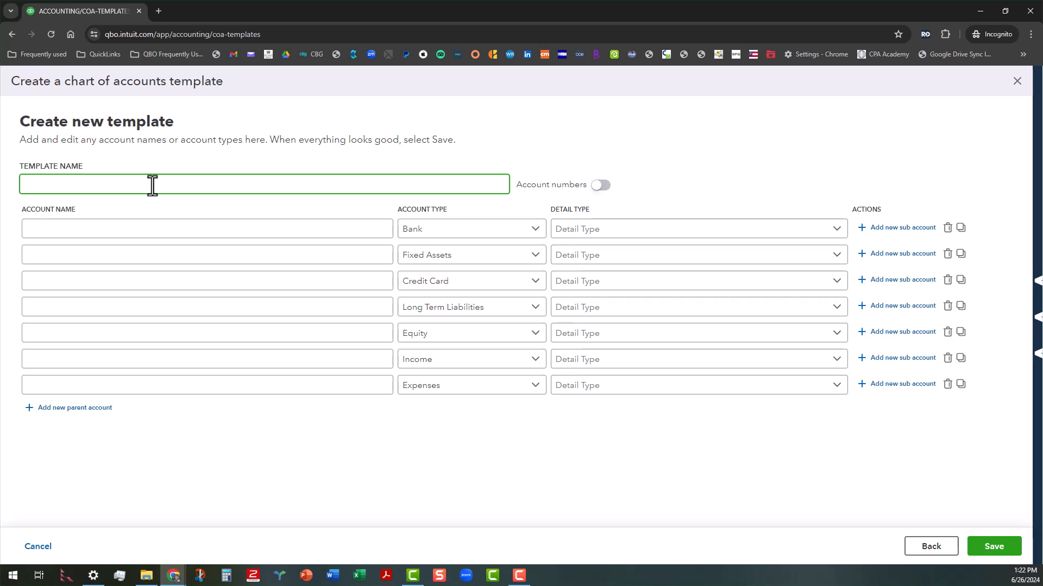
{"action": "type", "text": "Fixed Asset Sub Accounts to add to a company file"}
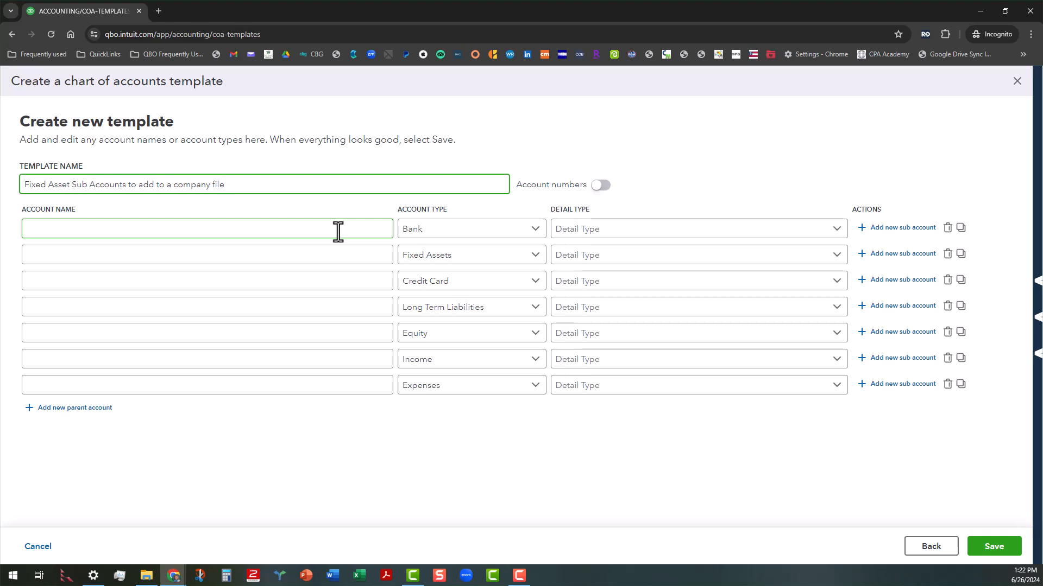
- Delete the Bank, Credit Card, Long Term Liabilities, Equity, Income and Expenses rows from the template, keeping only Fixed Assets
{"action": "left_click", "coordinate": [538, 233]}
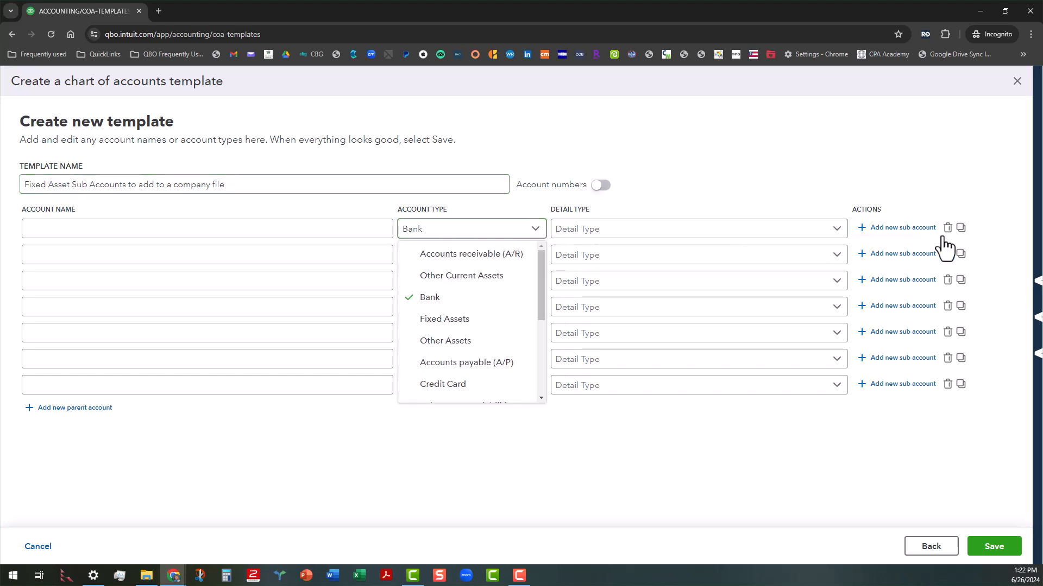
{"action": "left_click", "coordinate": [703, 187]}
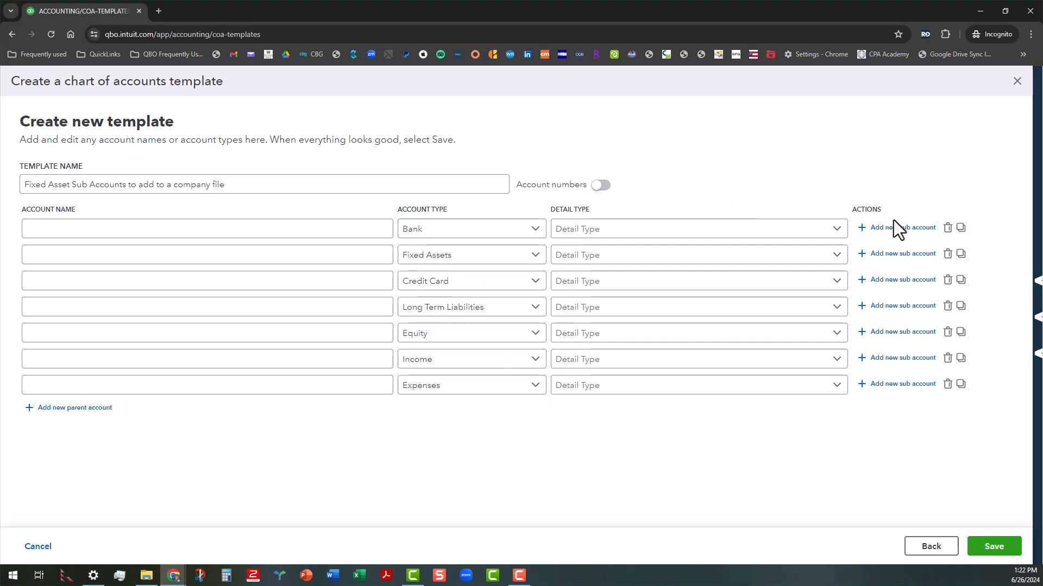
{"action": "left_click", "coordinate": [948, 228]}
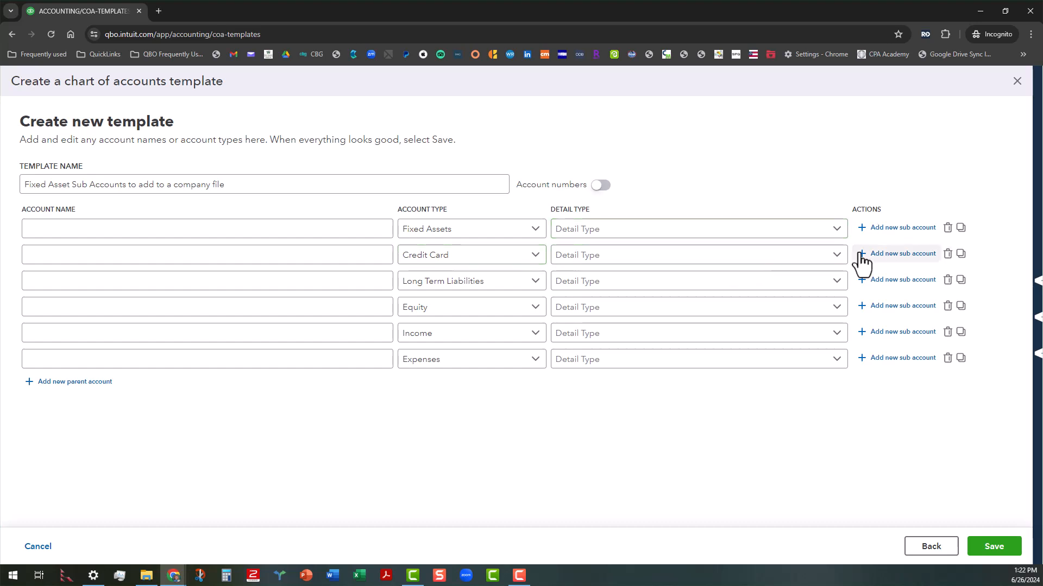
{"action": "left_click", "coordinate": [948, 254]}
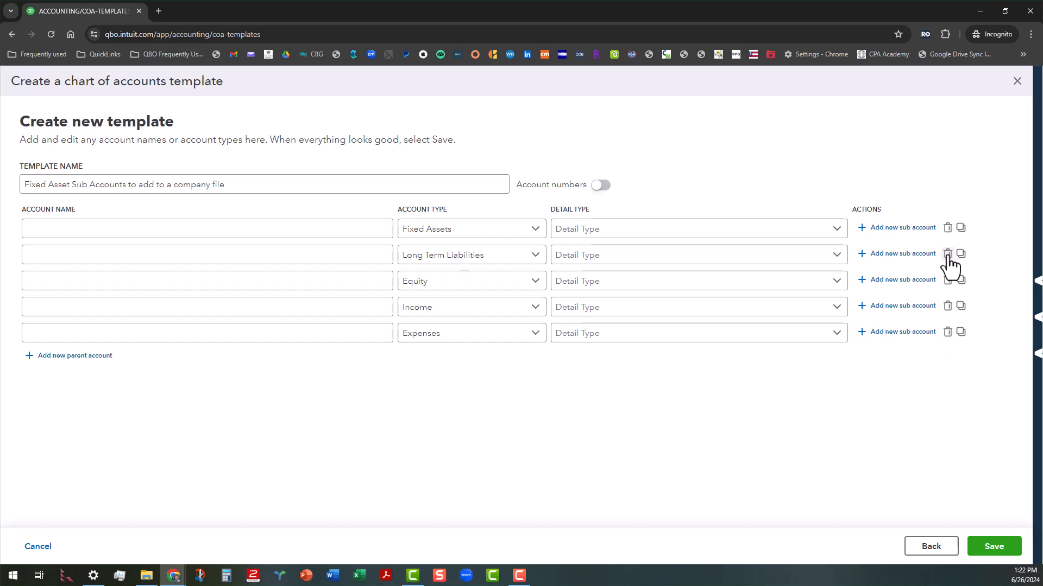
{"action": "left_click", "coordinate": [947, 254]}
{"action": "left_click", "coordinate": [948, 254]}
{"action": "left_click", "coordinate": [948, 254]}
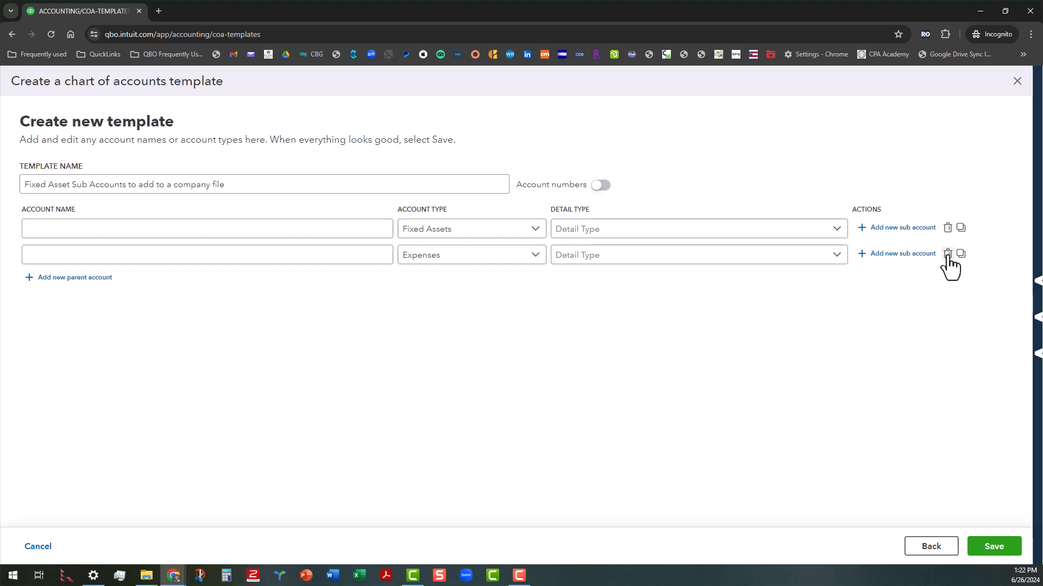
{"action": "left_click", "coordinate": [948, 254]}
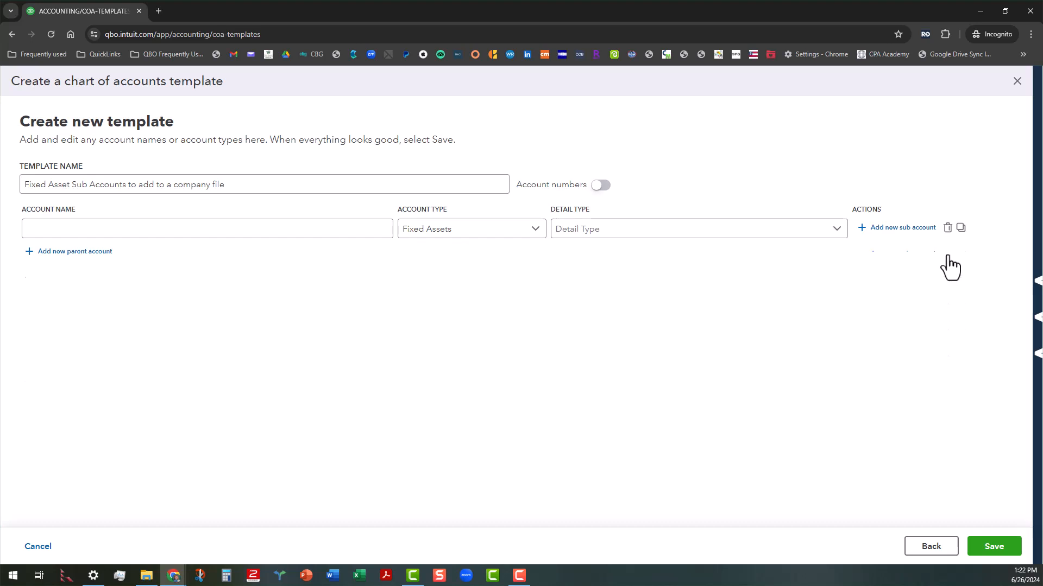
- Name the Fixed Assets parent account "Computer / Equipment" and set its detail type to Fixed Asset Computers
{"action": "left_click", "coordinate": [103, 229]}
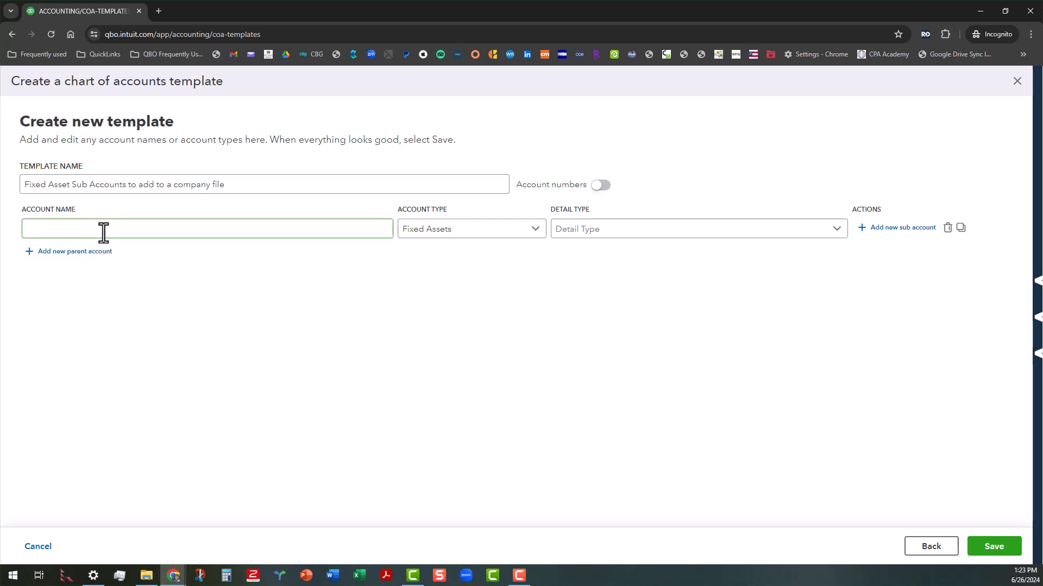
{"action": "left_click", "coordinate": [103, 229]}
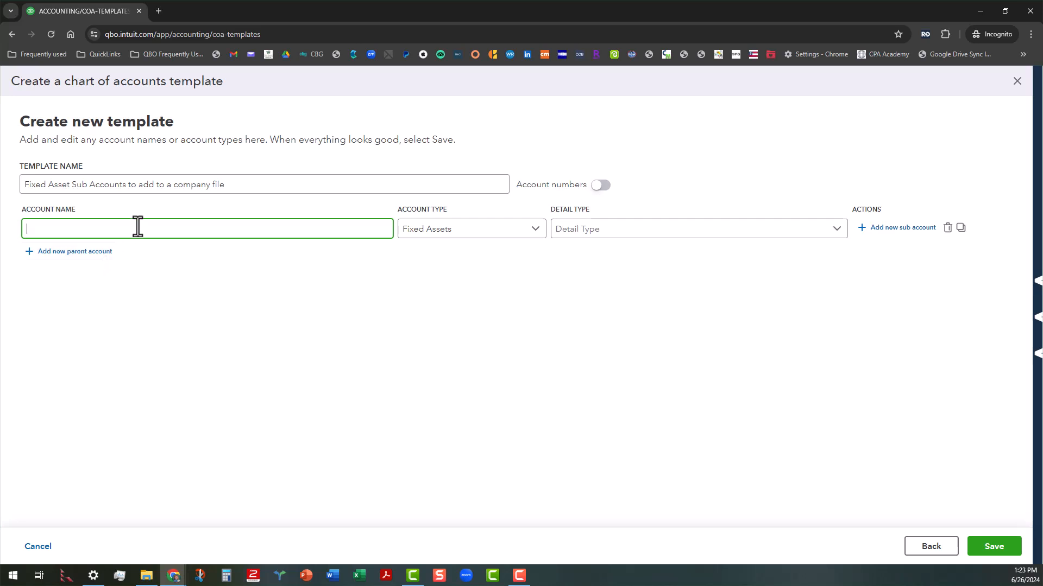
{"action": "type", "text": "Computer / Equipment"}
{"action": "left_click", "coordinate": [654, 230]}
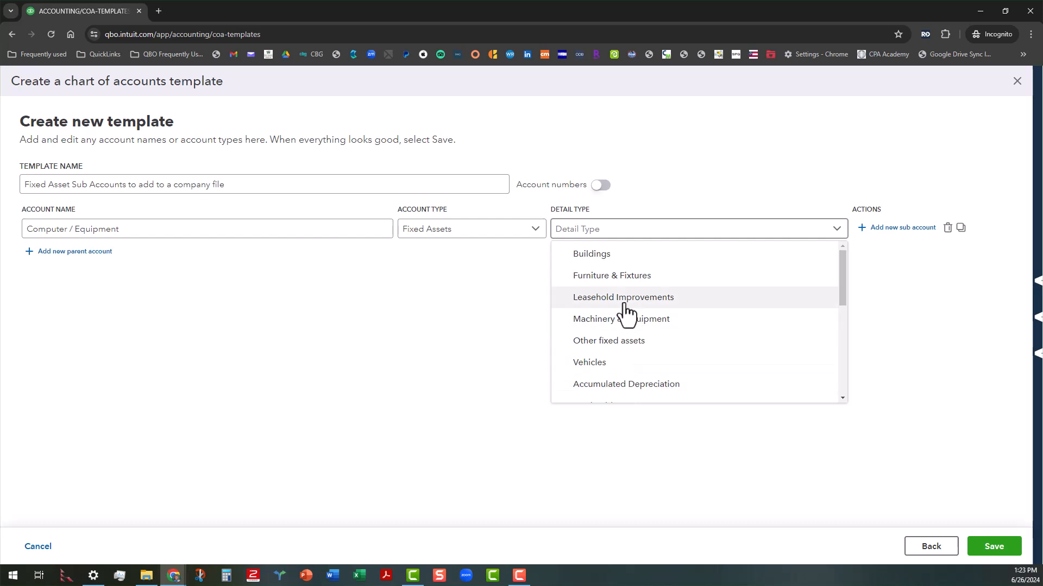
{"action": "scroll", "coordinate": [627, 312], "scroll_direction": "down", "scroll_amount": 2}
{"action": "scroll", "coordinate": [627, 313], "scroll_direction": "down", "scroll_amount": 2}
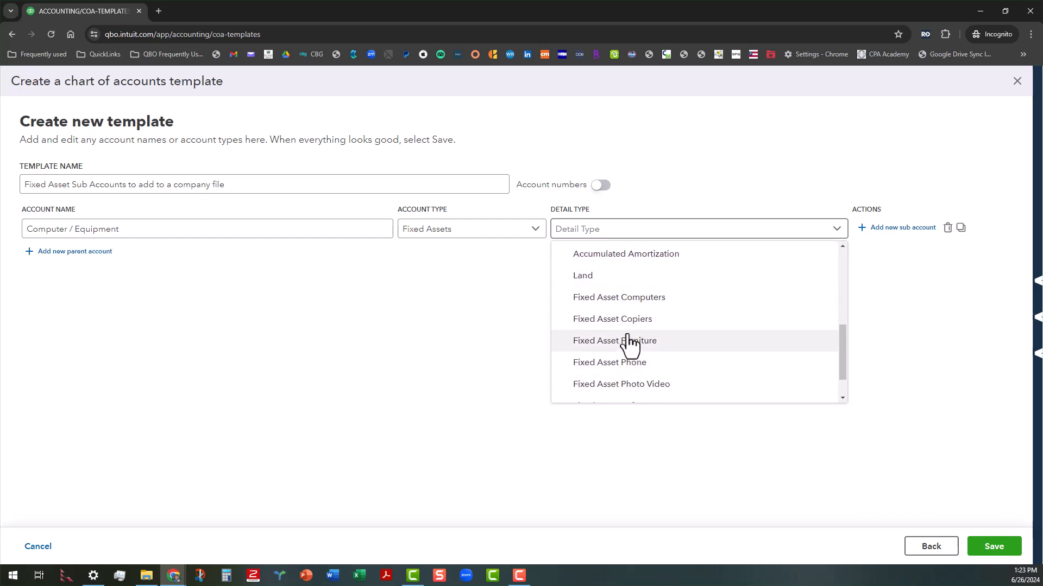
{"action": "left_click", "coordinate": [622, 299]}
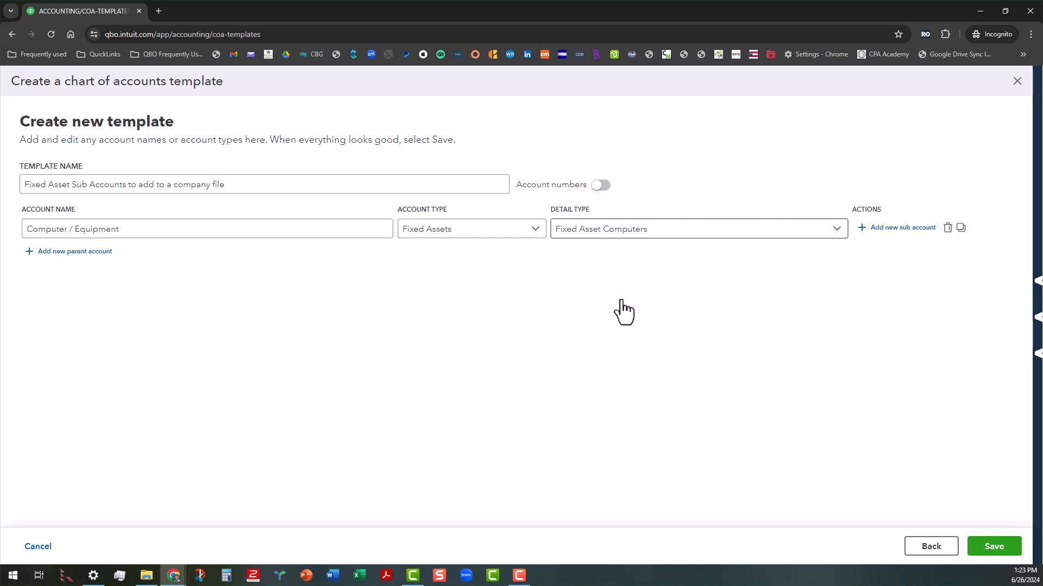
- Add a sub account under Computer / Equipment named Asus 17" laptop, with detail type Fixed Asset Computers
{"action": "left_click", "coordinate": [911, 228]}
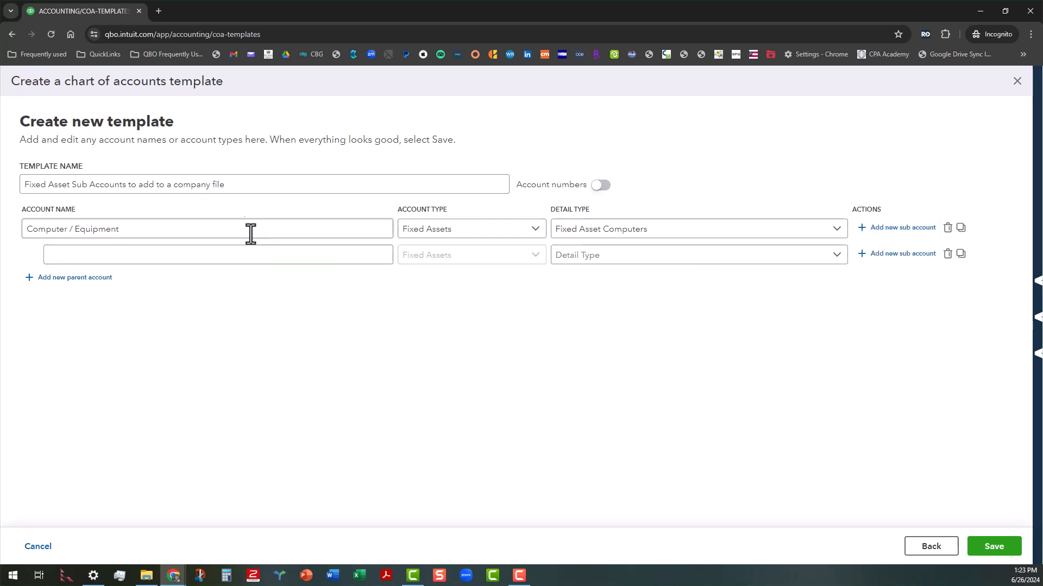
{"action": "left_click", "coordinate": [232, 259]}
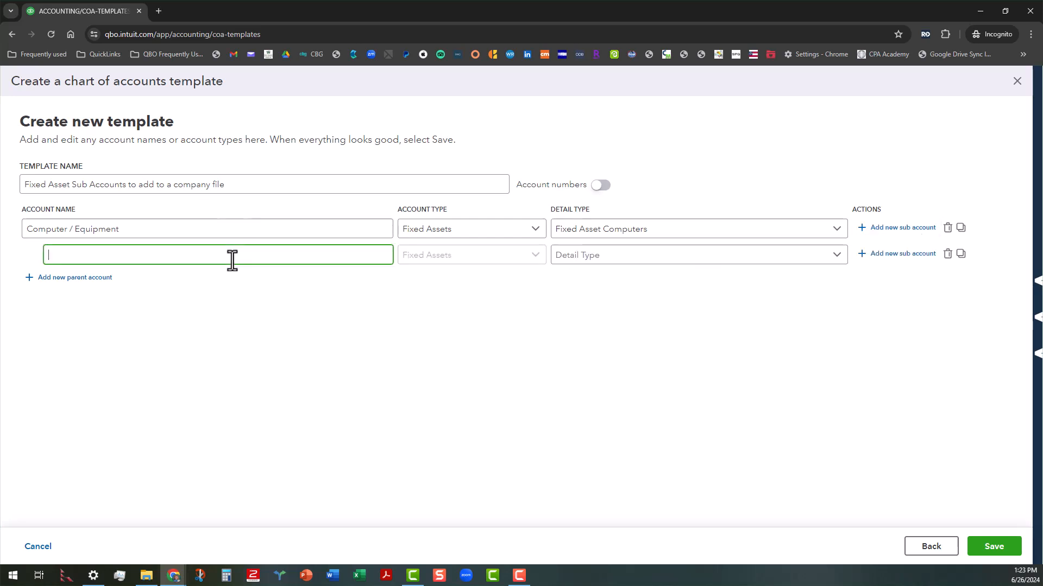
{"action": "type", "text": "Asus"}
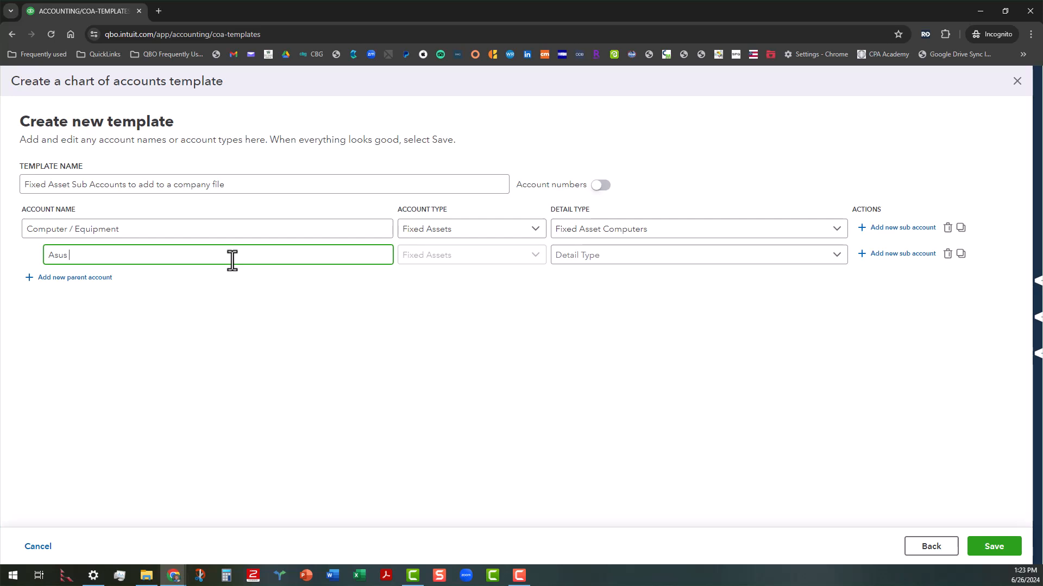
{"action": "type", "text": " 17\" laptop"}
{"action": "left_click", "coordinate": [838, 258]}
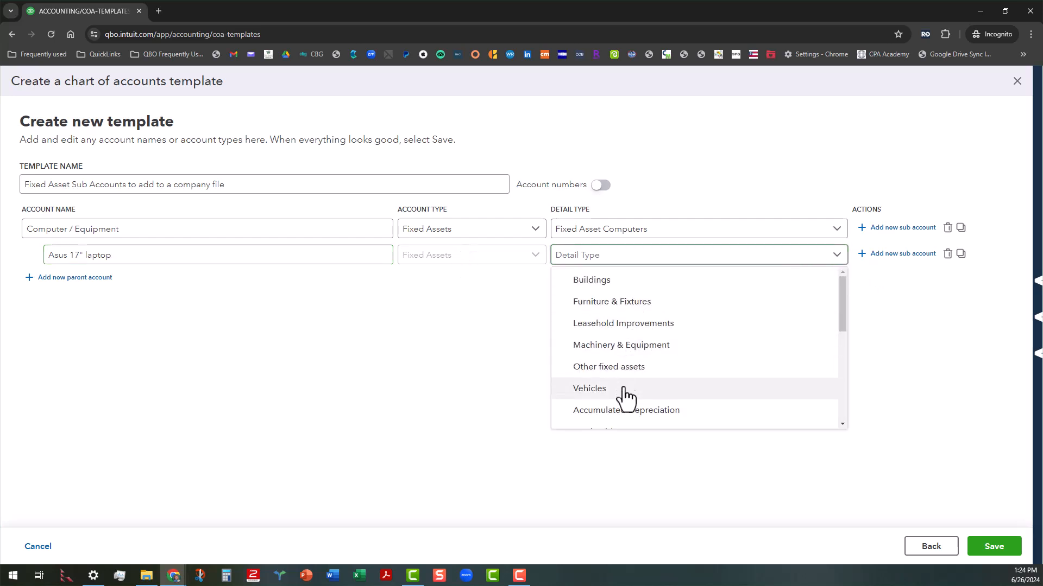
{"action": "scroll", "coordinate": [628, 402], "scroll_direction": "down", "scroll_amount": 3}
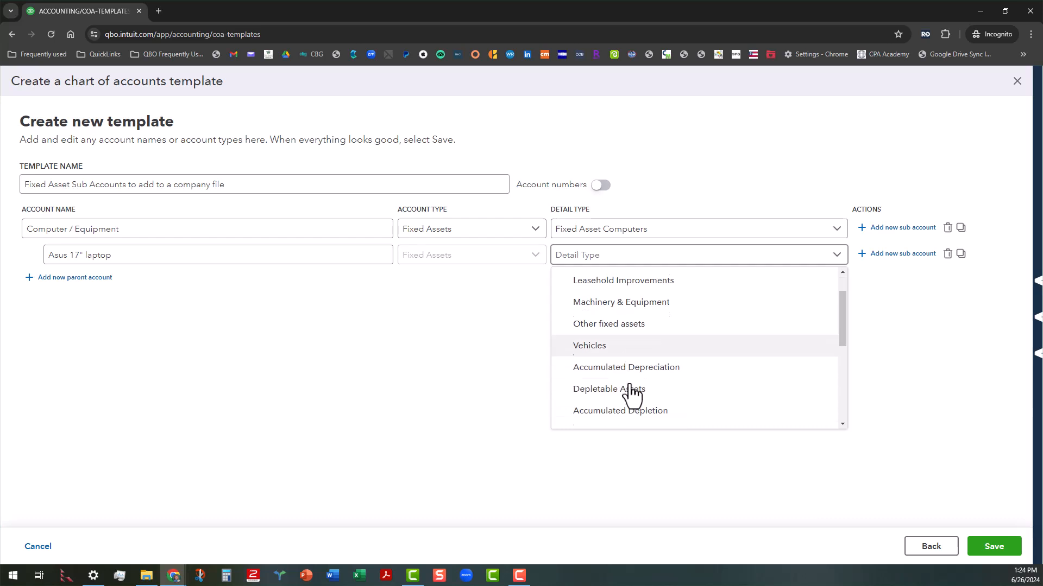
{"action": "left_click", "coordinate": [656, 256]}
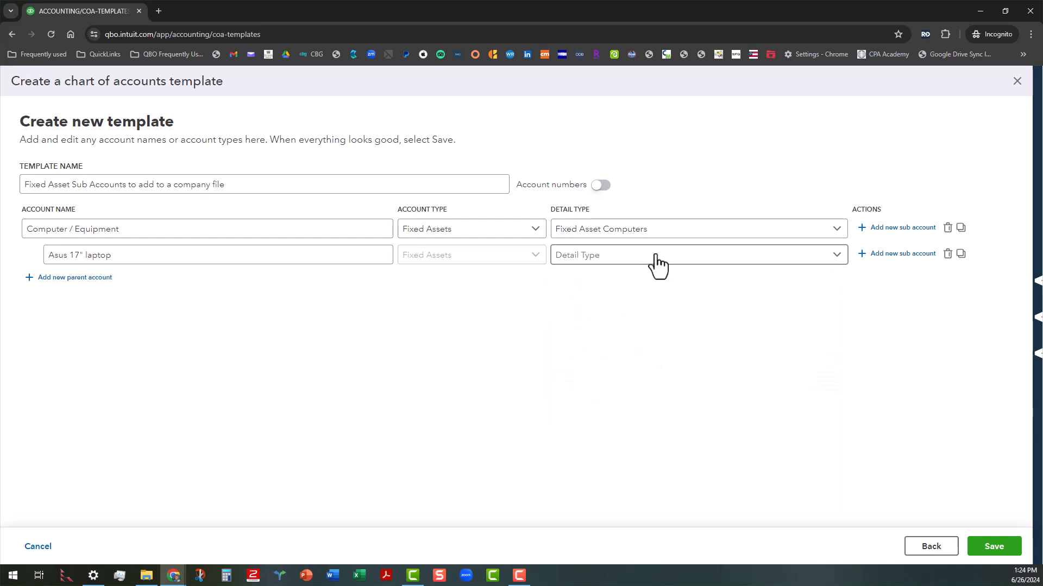
{"action": "left_click", "coordinate": [657, 256]}
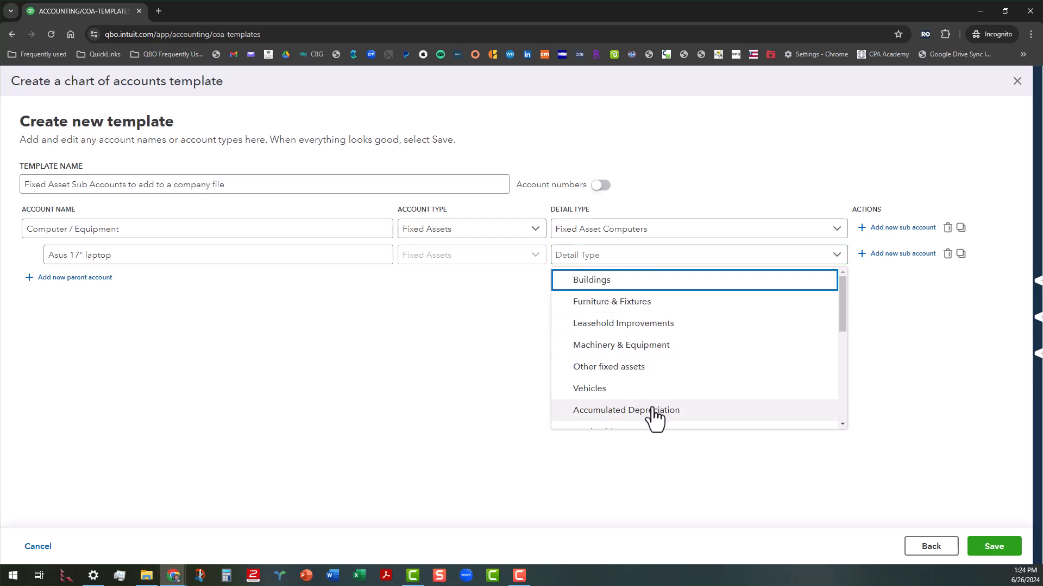
{"action": "scroll", "coordinate": [646, 396], "scroll_direction": "down", "scroll_amount": 6}
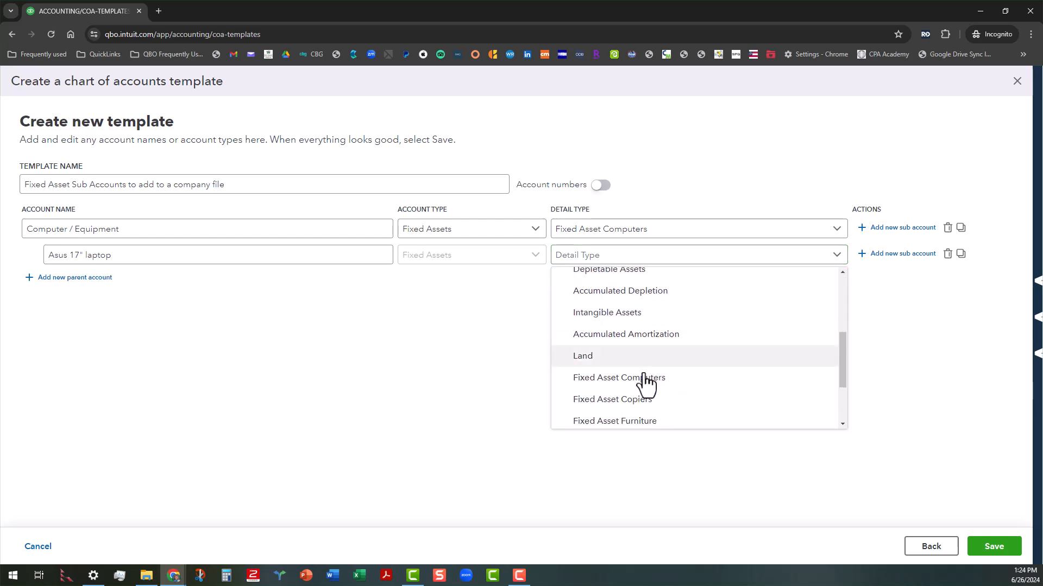
{"action": "left_click", "coordinate": [646, 392]}
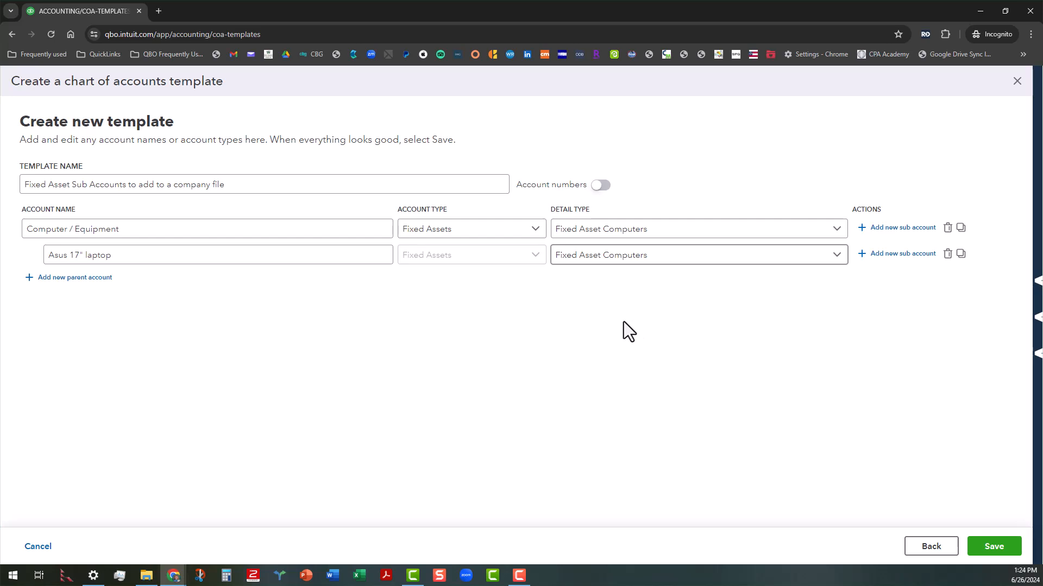
- Add a sub account under Computer / Equipment named Dell 19" laptop, with detail type Fixed Asset Computers
{"action": "left_click", "coordinate": [904, 230]}
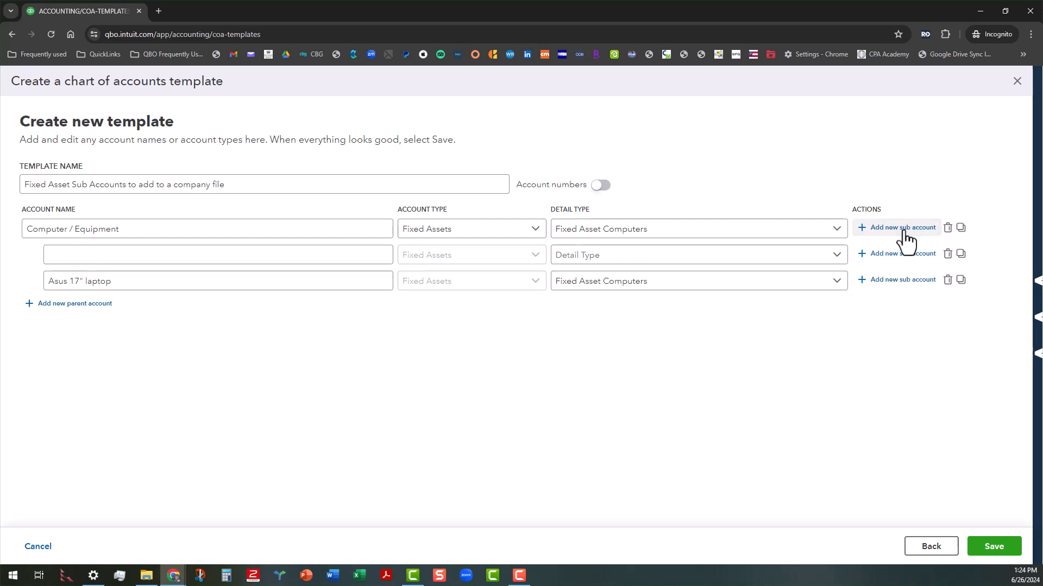
{"action": "left_click", "coordinate": [172, 263]}
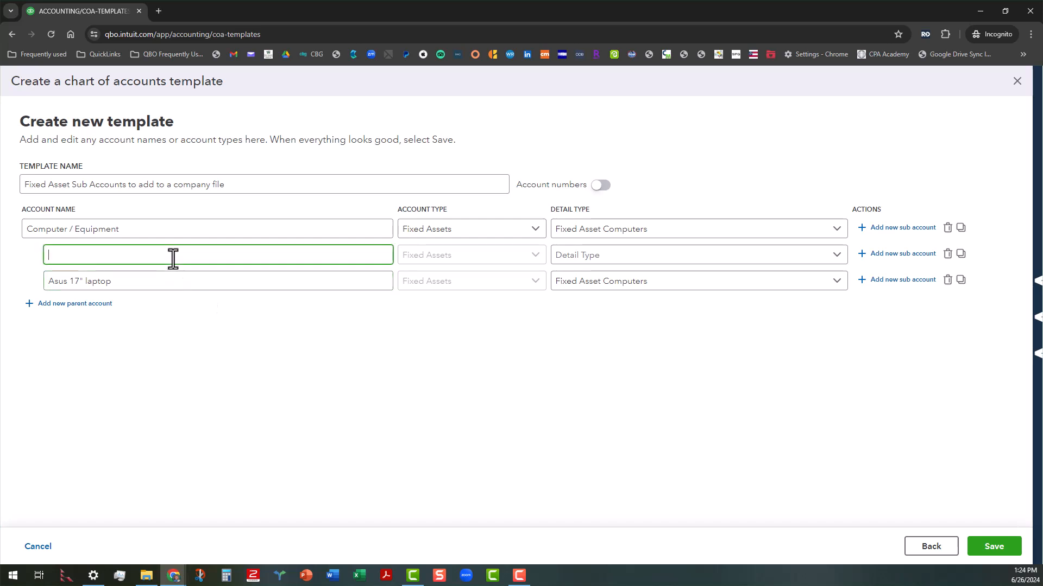
{"action": "type", "text": "Dell 19\" laptop"}
{"action": "left_click", "coordinate": [702, 258]}
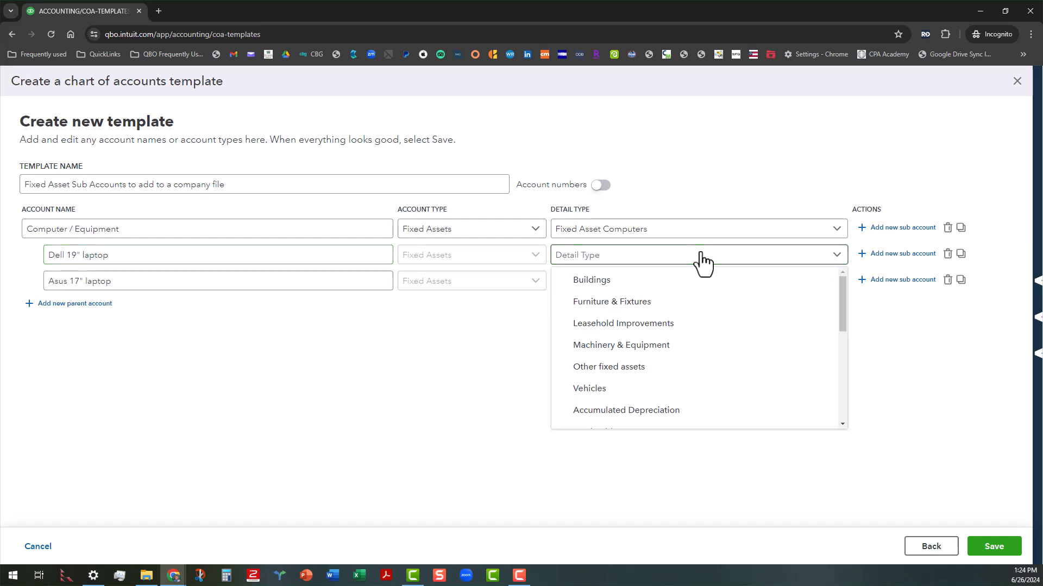
{"action": "left_click", "coordinate": [734, 263]}
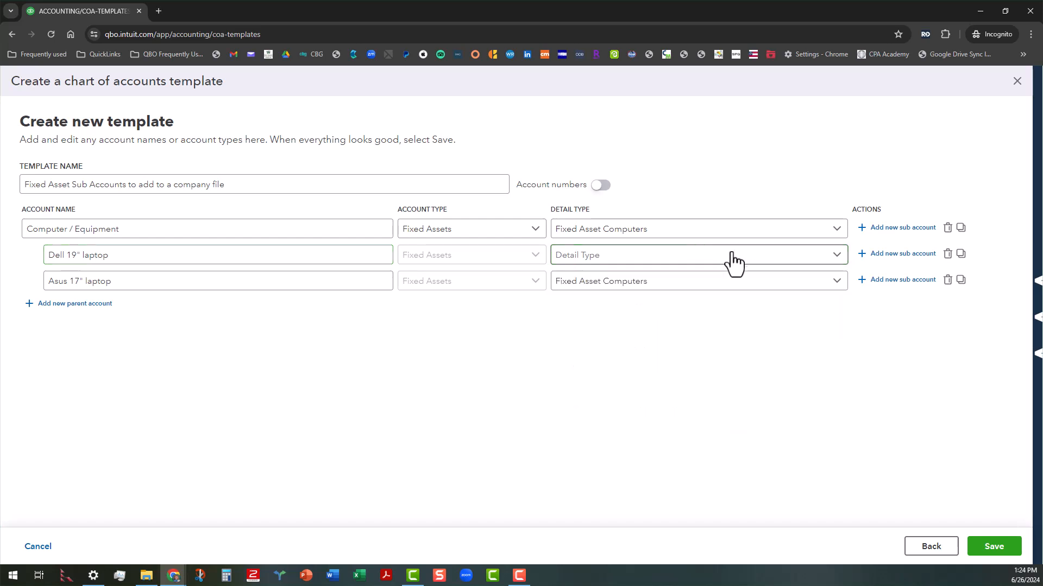
{"action": "left_click", "coordinate": [734, 263]}
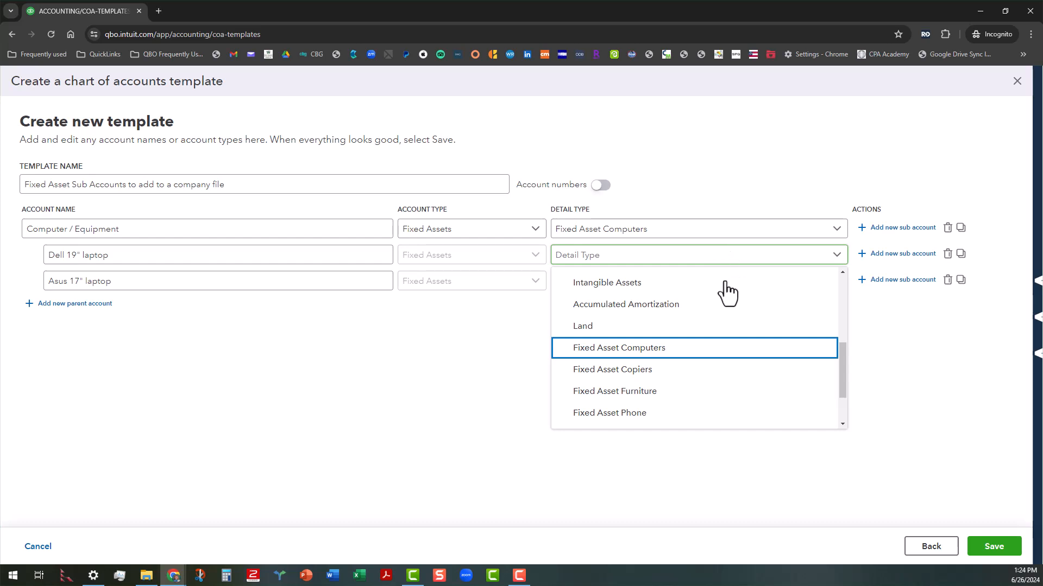
{"action": "left_click", "coordinate": [715, 351]}
- Add a Computer / Equipment sub account named Microsoft Surface Go 10", with detail type Fixed Asset Computers, and save the template
{"action": "left_click", "coordinate": [305, 229]}
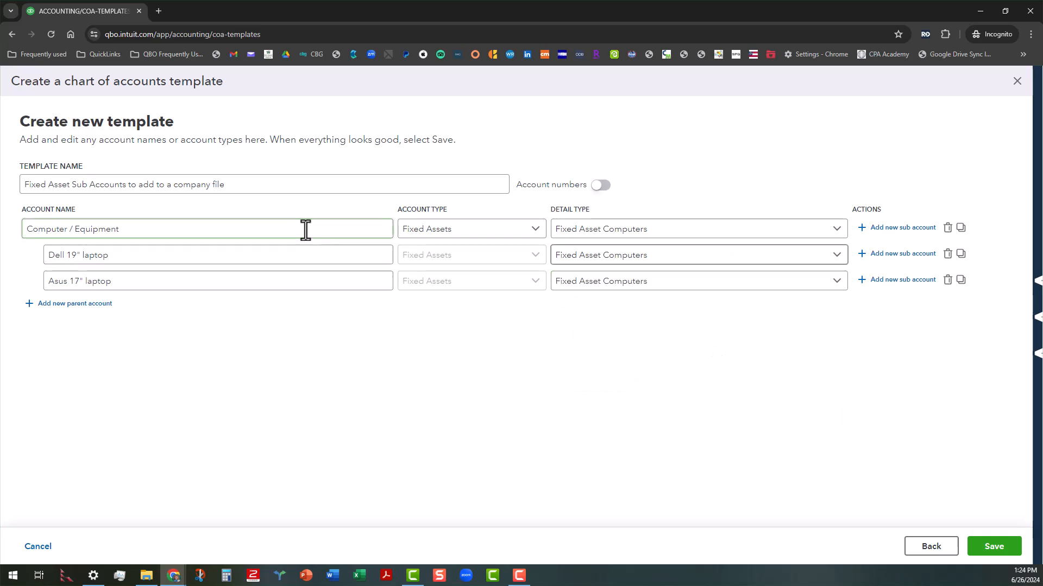
{"action": "left_click", "coordinate": [882, 228]}
{"action": "left_click", "coordinate": [189, 254]}
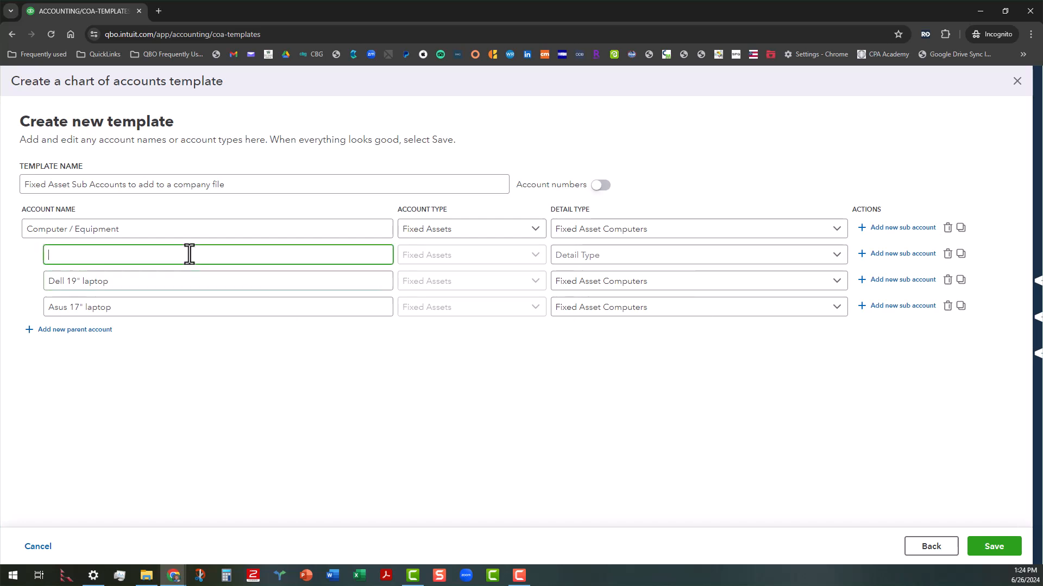
{"action": "type", "text": "Microsoft "}
{"action": "type", "text": "s"}
{"action": "type", "text": "S"}
{"action": "type", "text": "urface G"}
{"action": "type", "text": "o"}
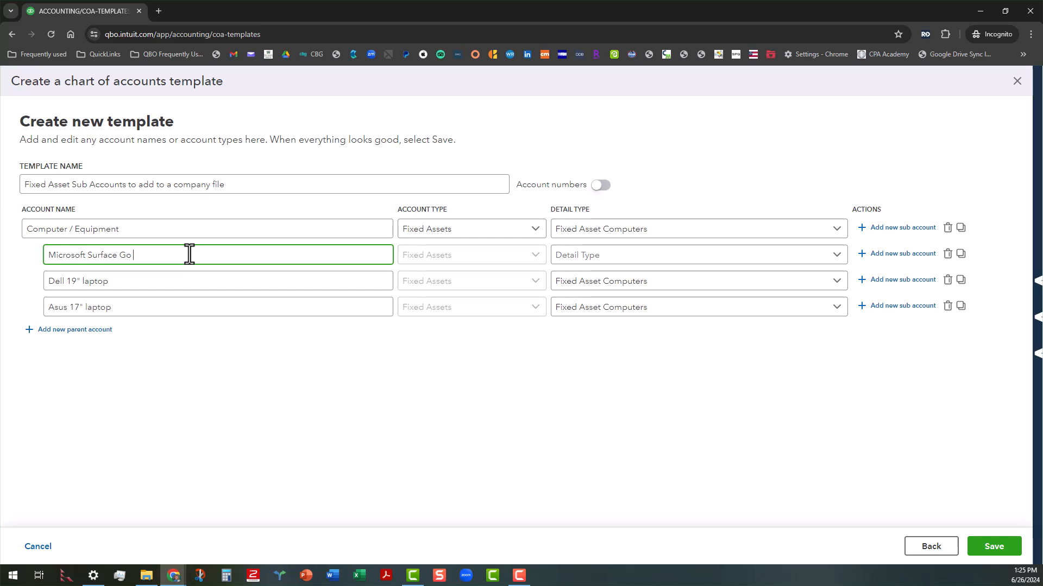
{"action": "type", "text": " 10"}
{"action": "left_click", "coordinate": [634, 265]}
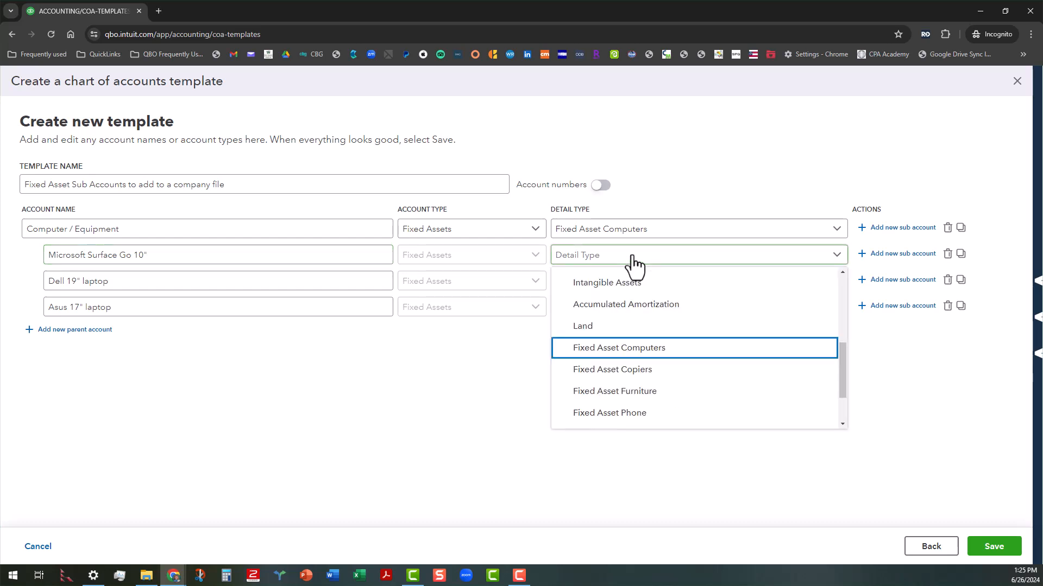
{"action": "left_click", "coordinate": [658, 348]}
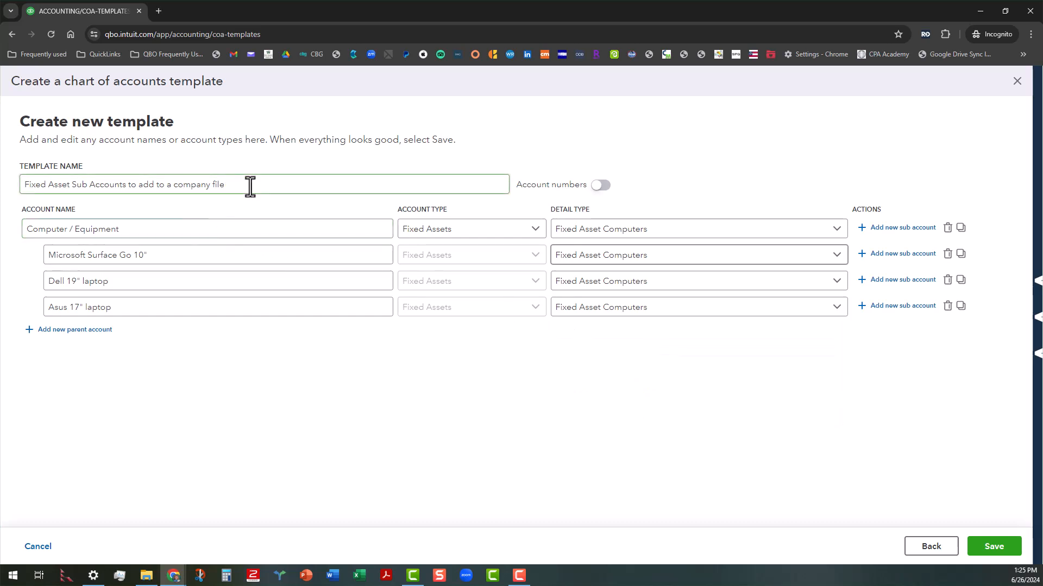
{"action": "left_click", "coordinate": [1001, 546]}
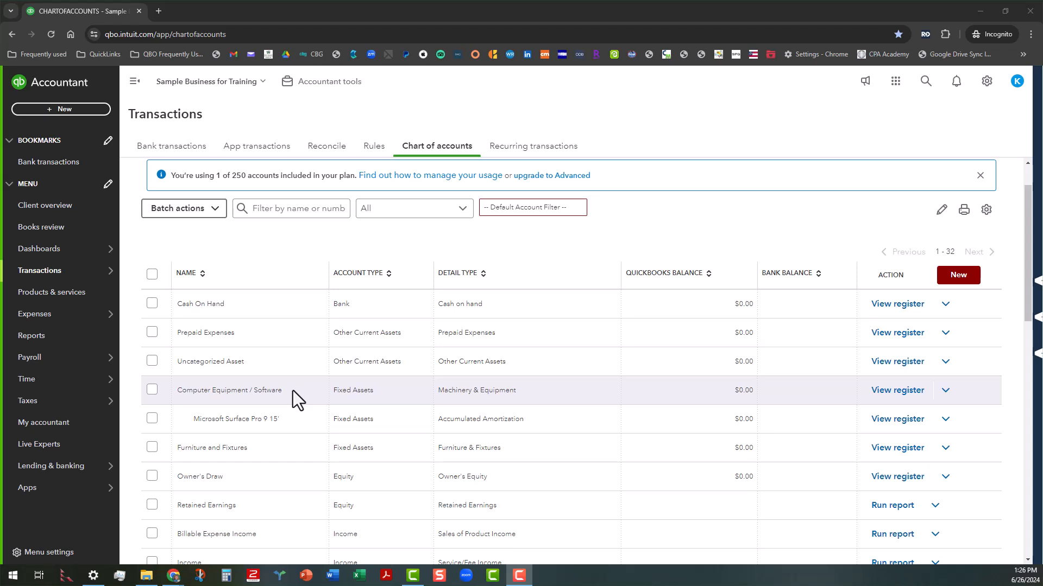
- Copy the parent account name "Computer Equipment / Software" from the company's chart of accounts list
{"action": "left_click_drag", "start_coordinate": [284, 391], "coordinate": [179, 391]}
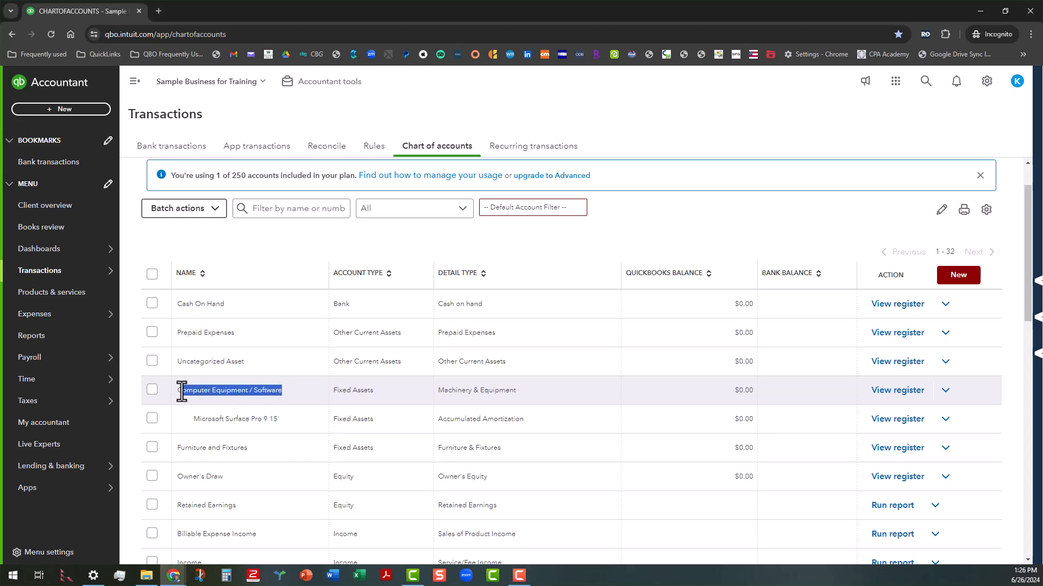
{"action": "right_click", "coordinate": [216, 391]}
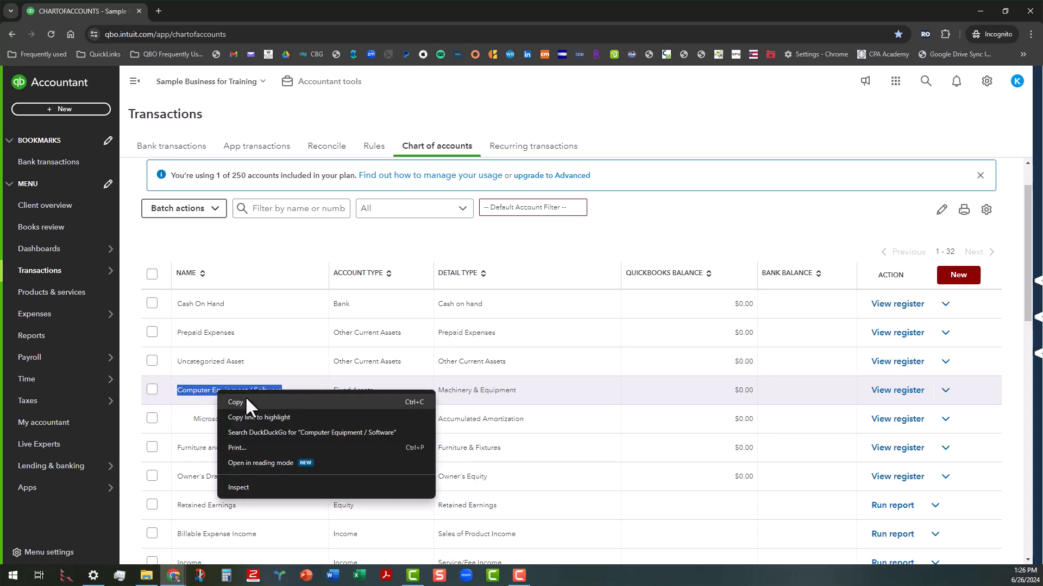
{"action": "left_click", "coordinate": [234, 402]}
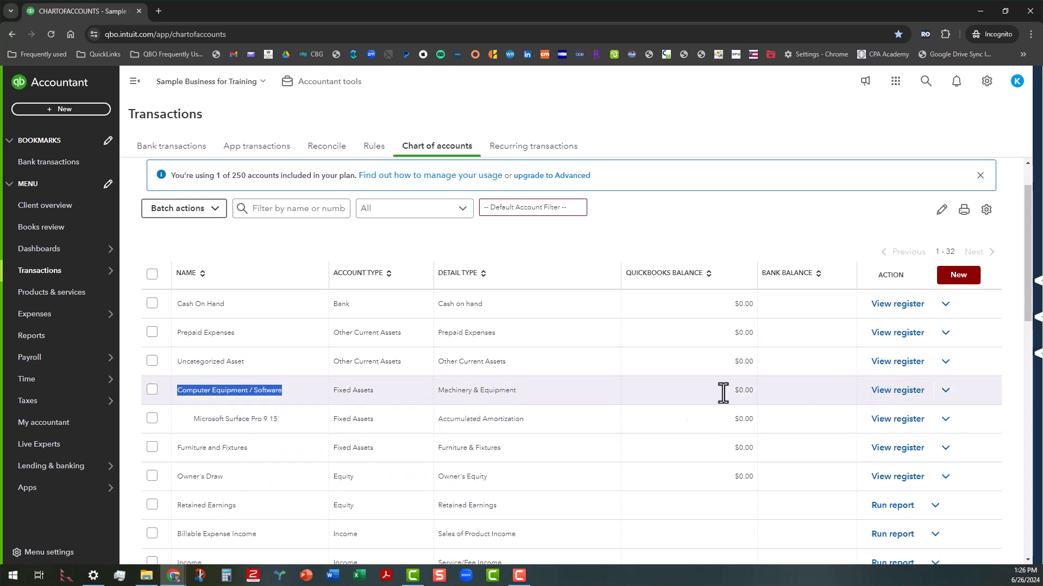
- Set the Computer Equipment / Software account's detail type to Fixed Asset Computers, copy its account name, and save the account
{"action": "left_click", "coordinate": [945, 391]}
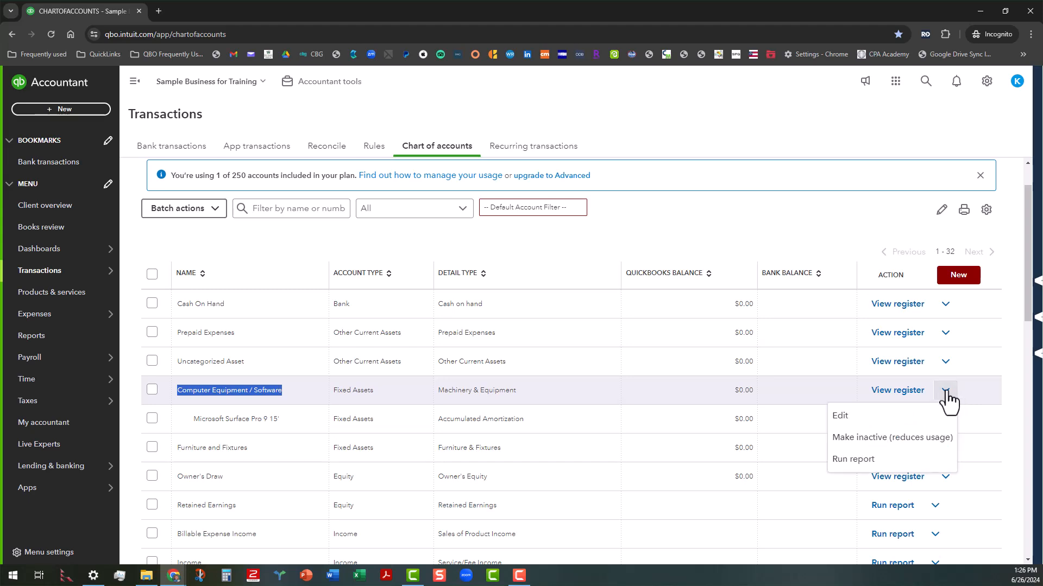
{"action": "left_click", "coordinate": [840, 417]}
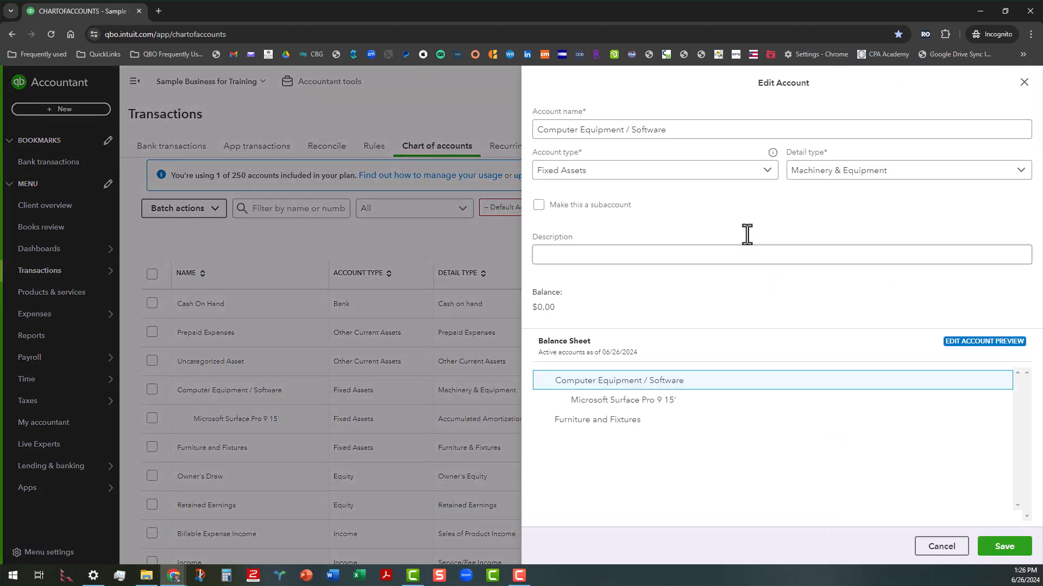
{"action": "left_click", "coordinate": [982, 173]}
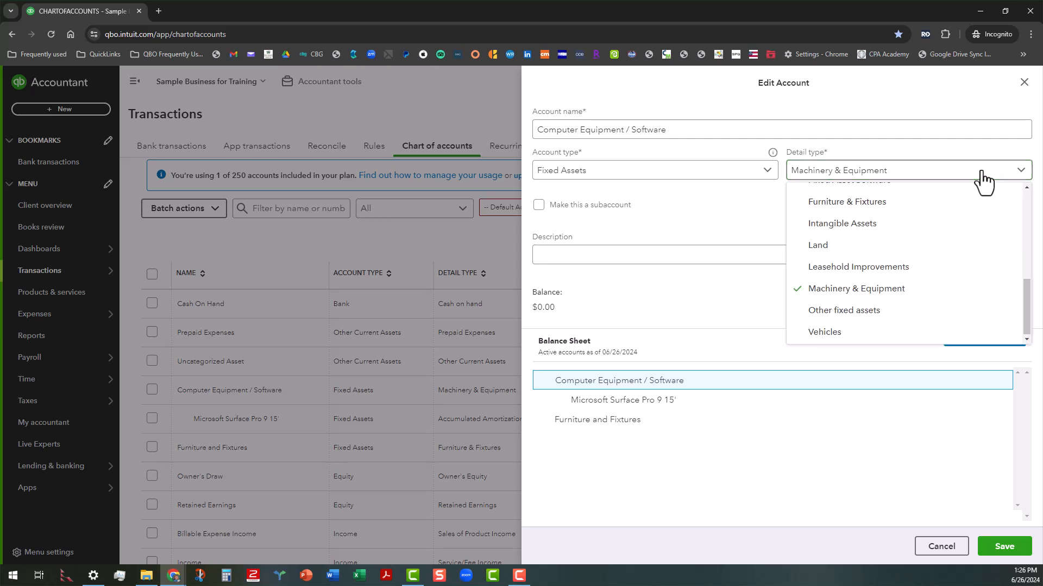
{"action": "key", "text": "f"}
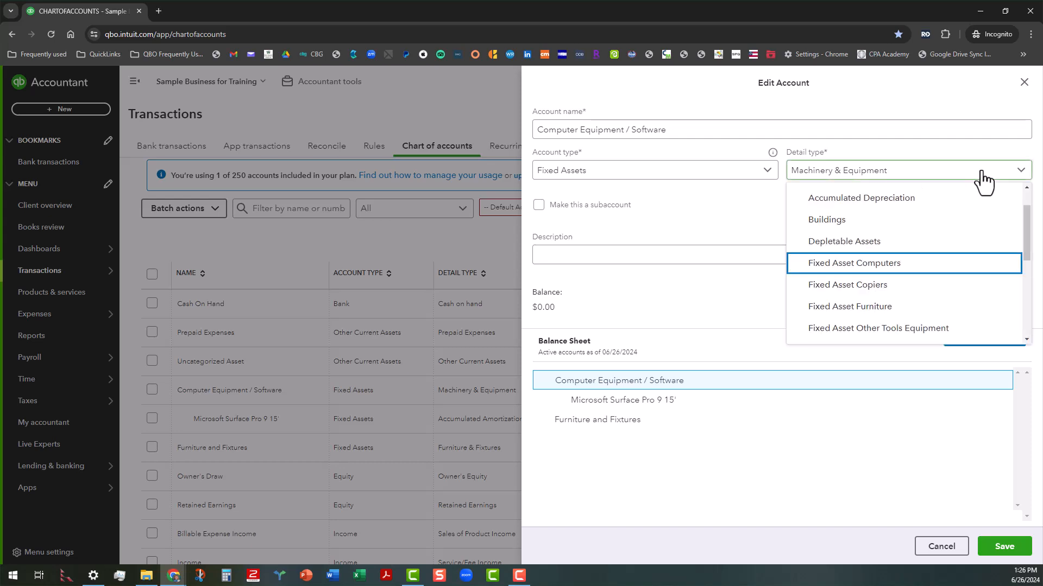
{"action": "left_click", "coordinate": [967, 268]}
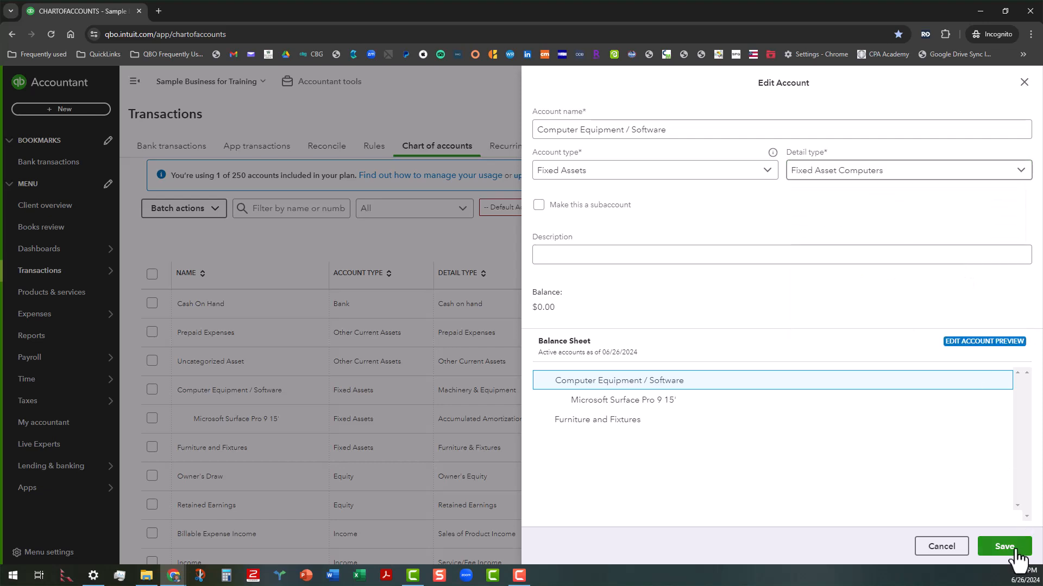
{"action": "left_click_drag", "start_coordinate": [678, 130], "coordinate": [535, 130]}
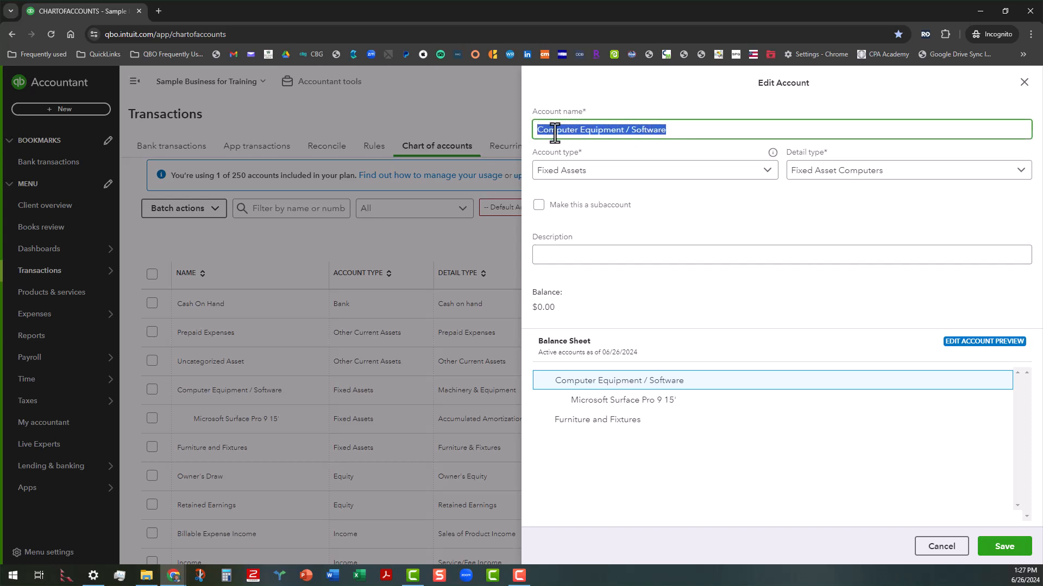
{"action": "right_click", "coordinate": [553, 132]}
{"action": "left_click", "coordinate": [571, 183]}
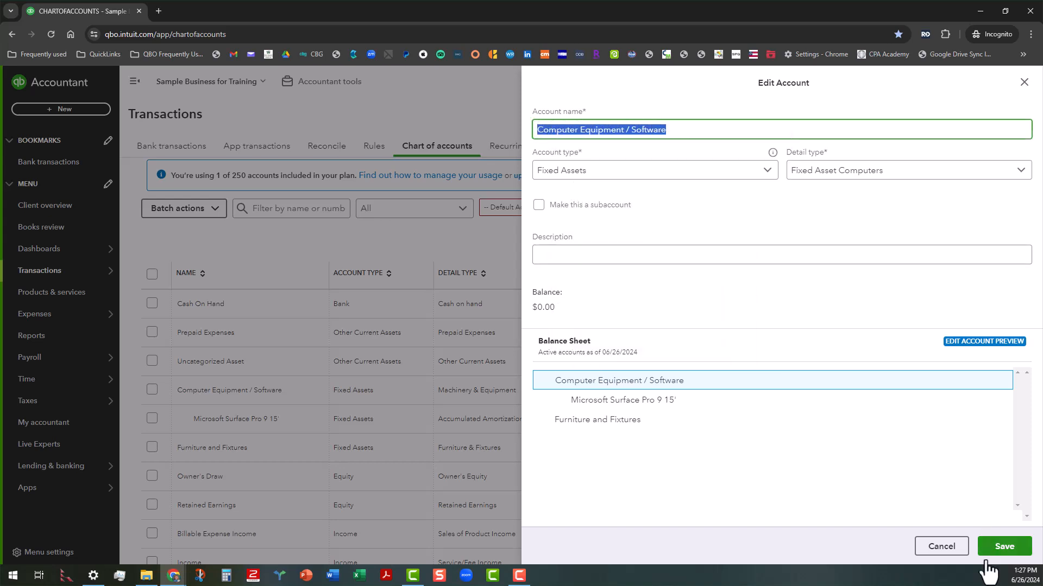
{"action": "left_click", "coordinate": [1004, 554]}
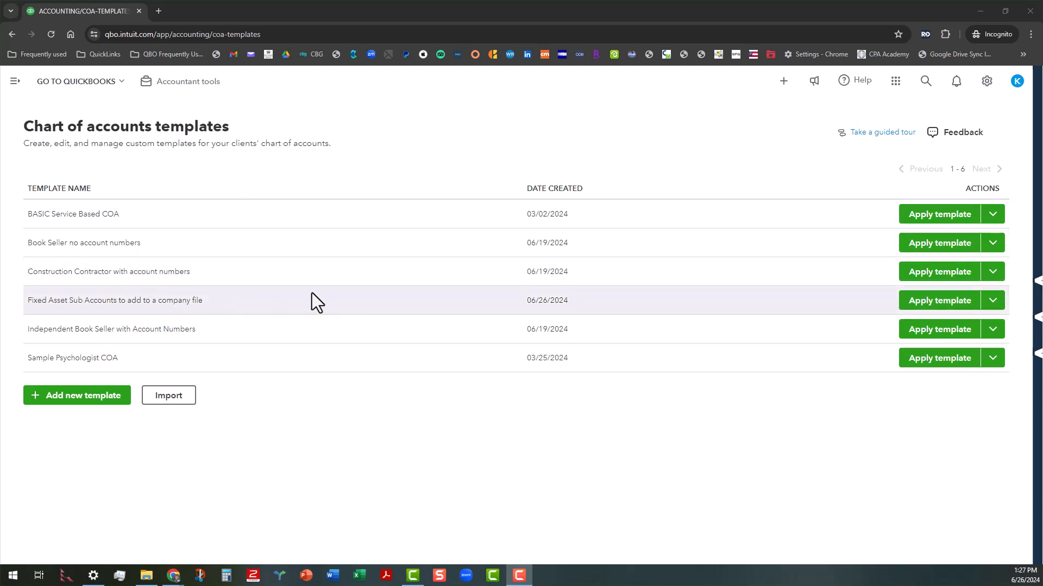
- Edit the Fixed Asset Sub Accounts template, renaming its parent account to the copied "Computer Equipment / Software", and save it
{"action": "left_click", "coordinate": [993, 303]}
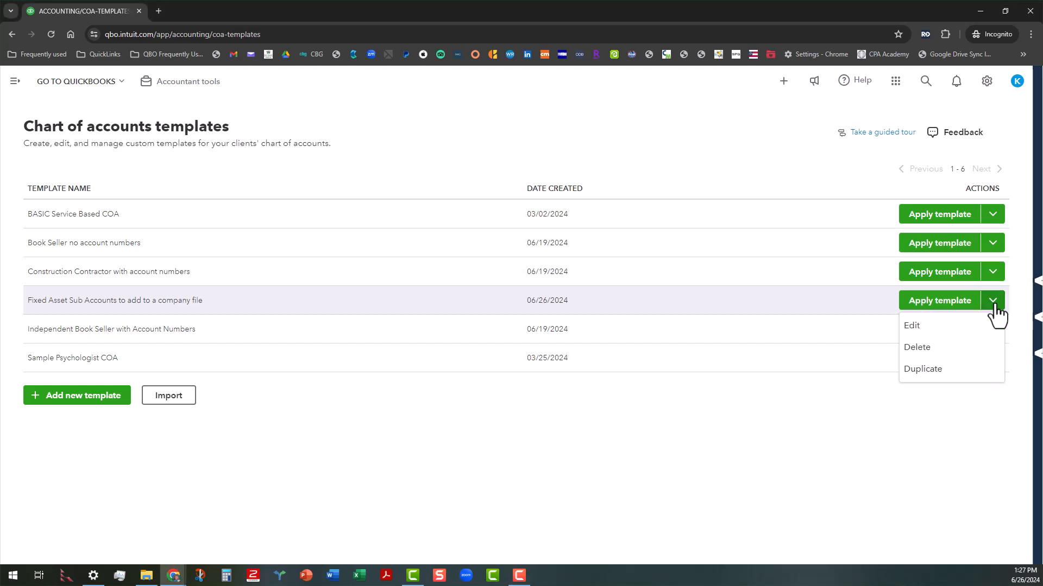
{"action": "left_click", "coordinate": [915, 329]}
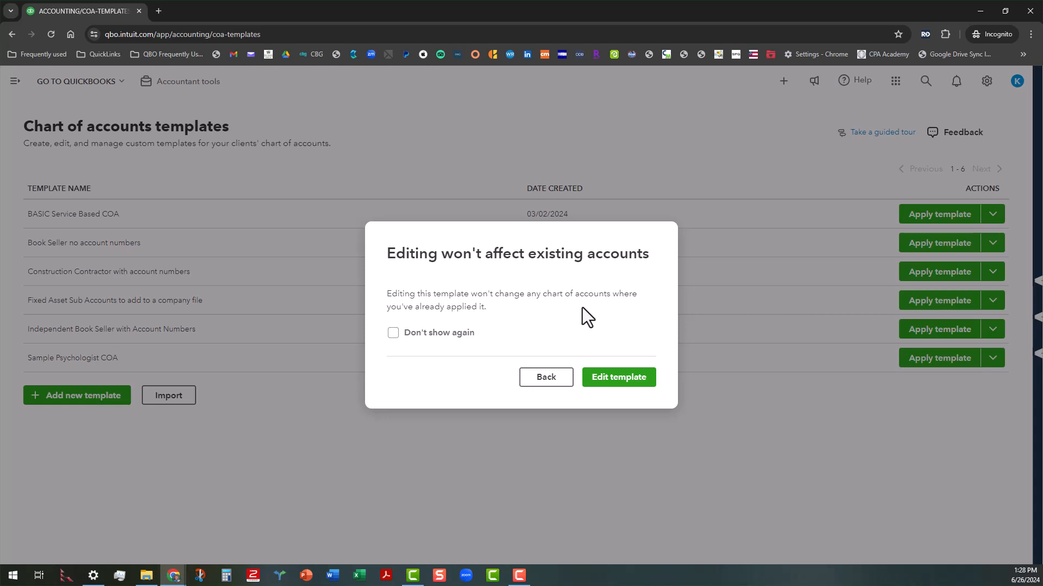
{"action": "left_click", "coordinate": [619, 380]}
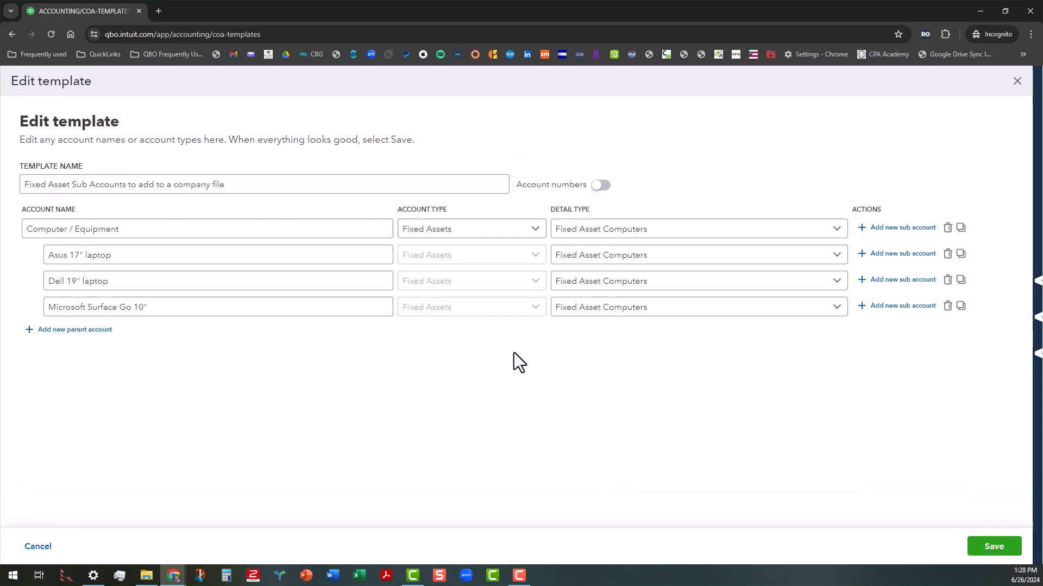
{"action": "left_click_drag", "start_coordinate": [121, 235], "coordinate": [27, 234]}
{"action": "right_click", "coordinate": [50, 233]}
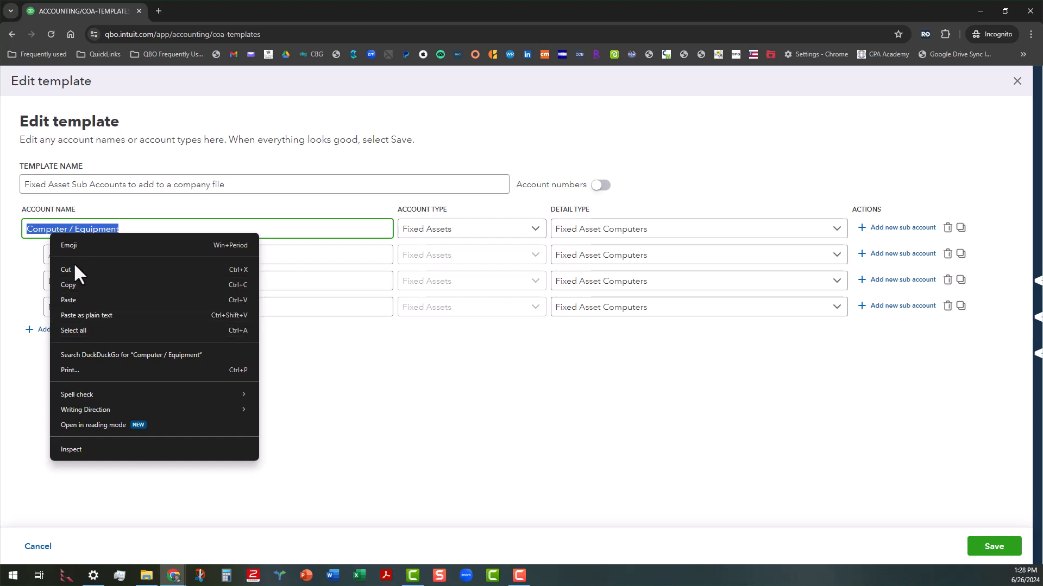
{"action": "left_click", "coordinate": [76, 299]}
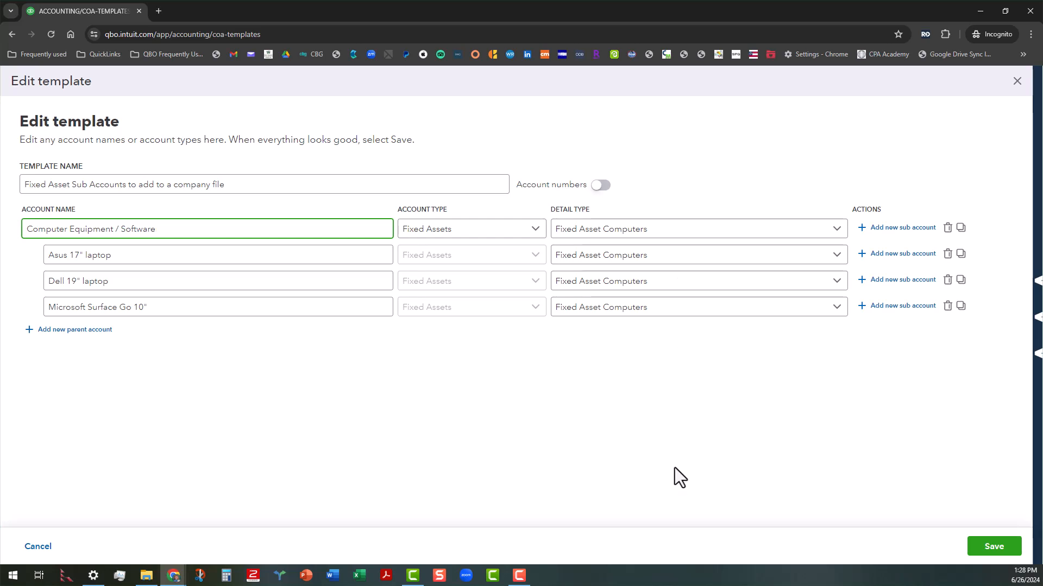
{"action": "left_click", "coordinate": [991, 554]}
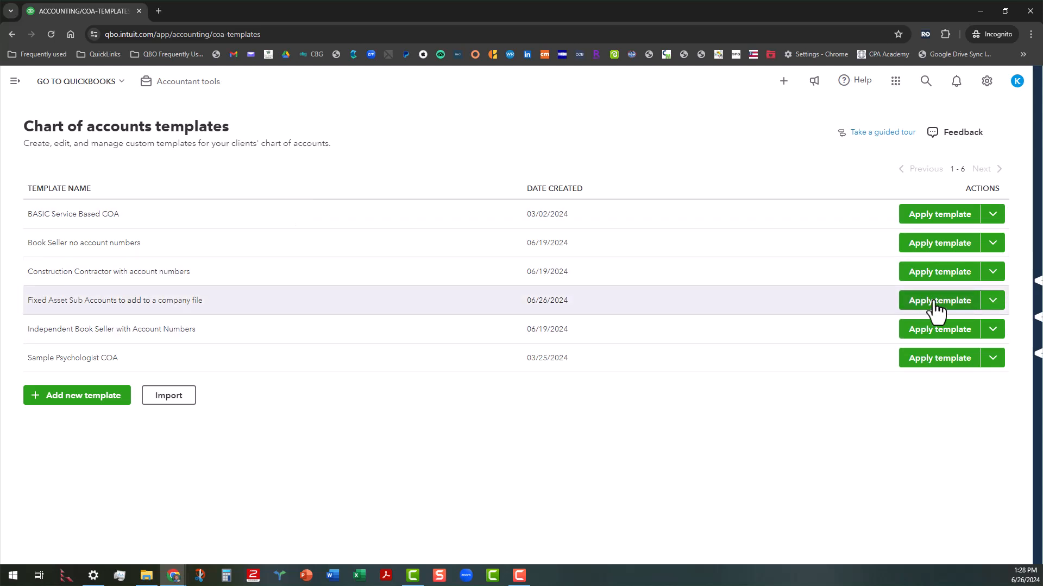
- Apply the Fixed Asset Sub Accounts template to the client Sample Business for Training and save
{"action": "left_click", "coordinate": [935, 302]}
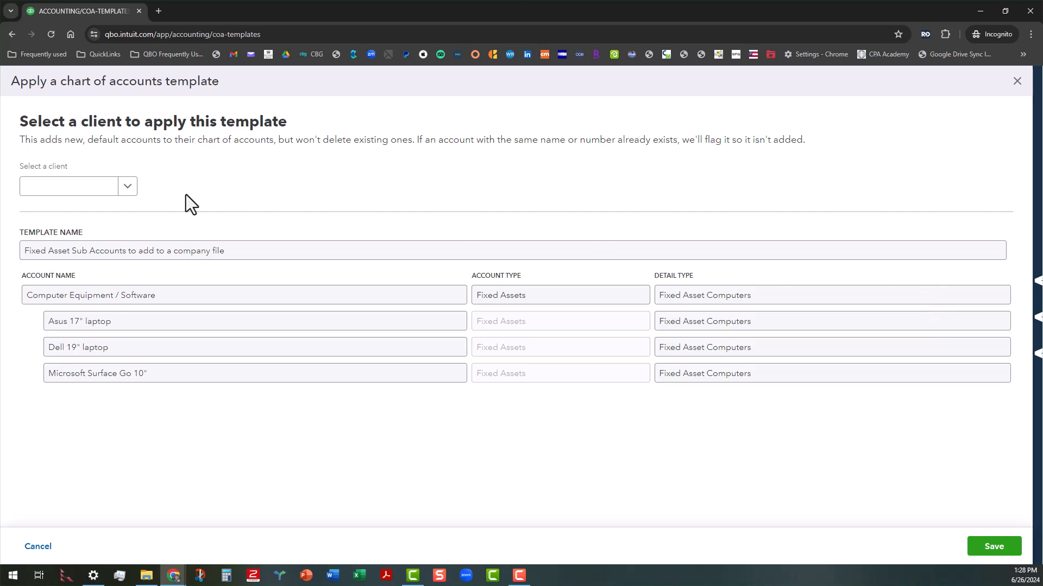
{"action": "left_click", "coordinate": [125, 186]}
{"action": "left_click", "coordinate": [127, 188]}
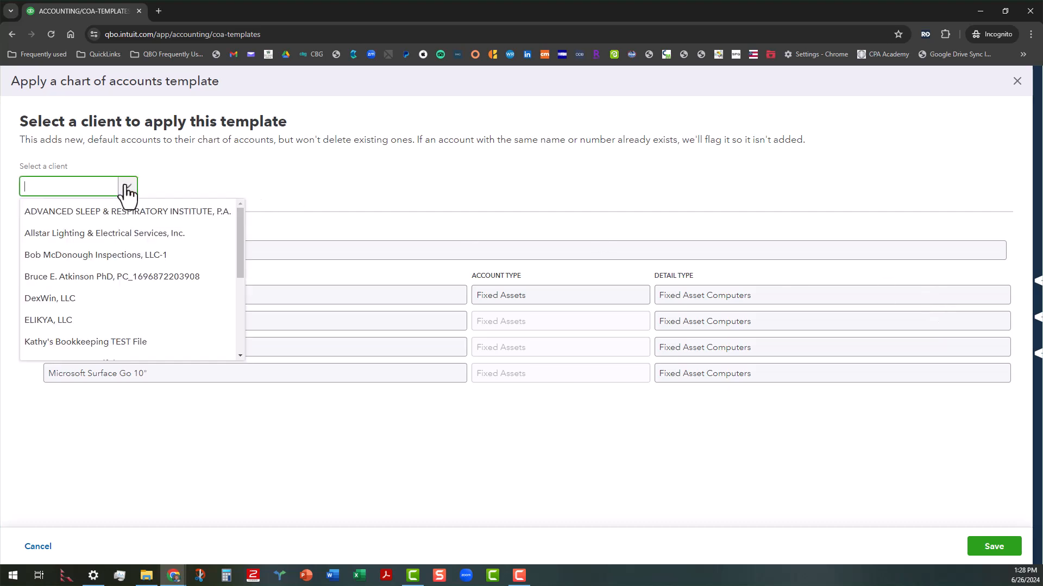
{"action": "scroll", "coordinate": [154, 320], "scroll_direction": "down", "scroll_amount": 3}
{"action": "scroll", "coordinate": [157, 319], "scroll_direction": "down", "scroll_amount": 3}
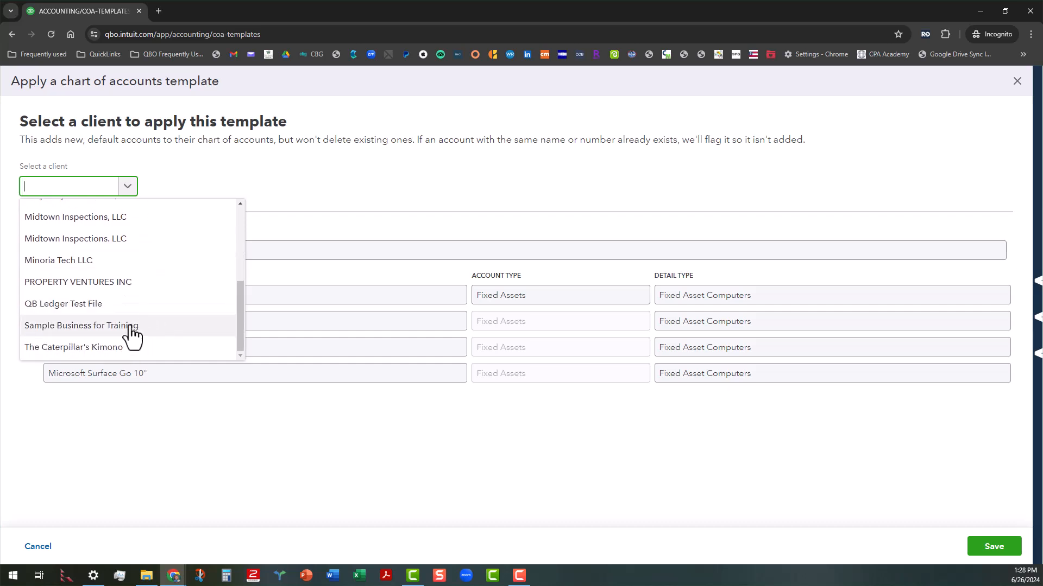
{"action": "left_click", "coordinate": [129, 326]}
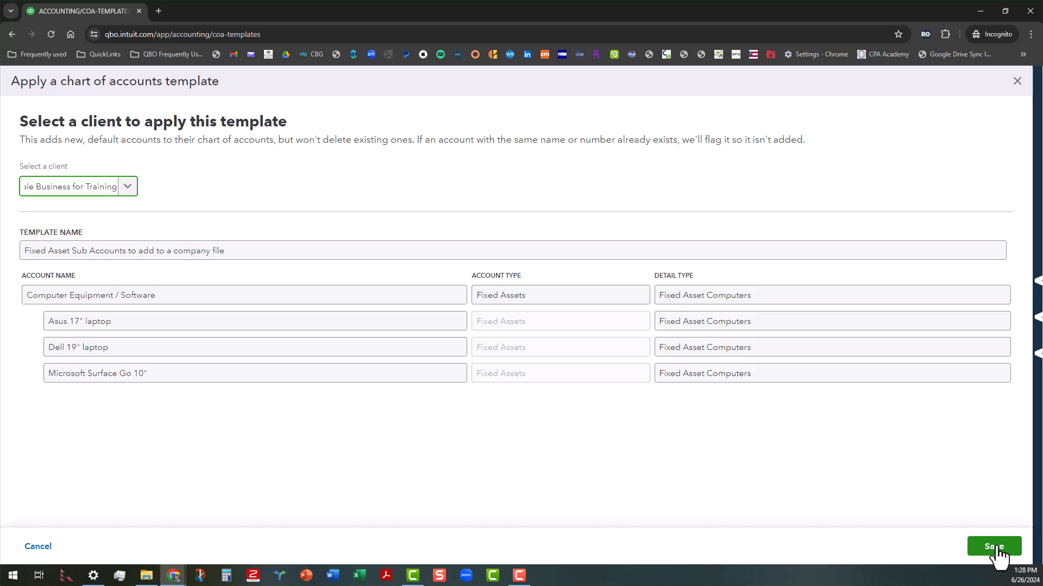
{"action": "left_click", "coordinate": [996, 548]}
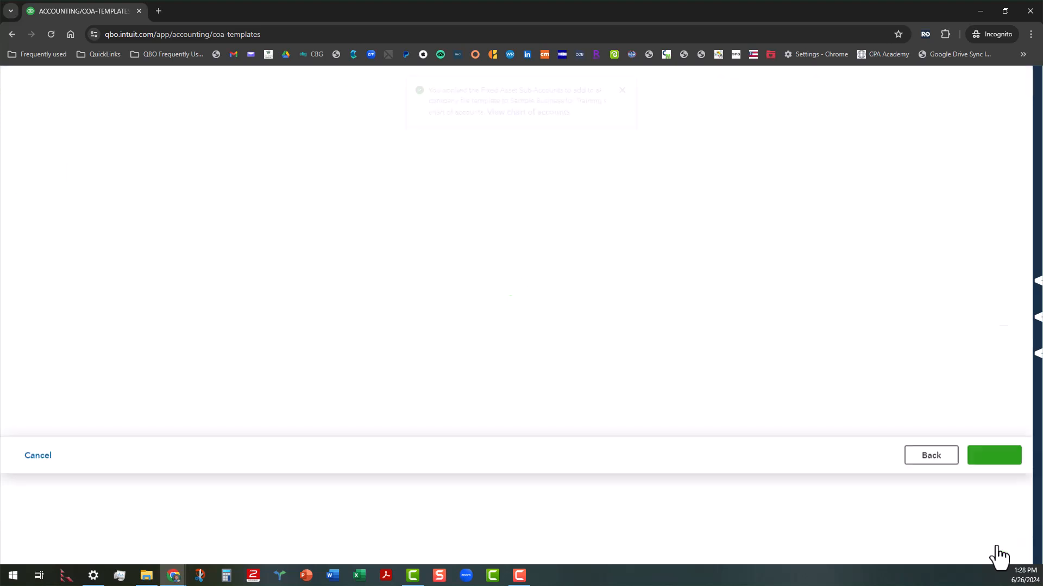